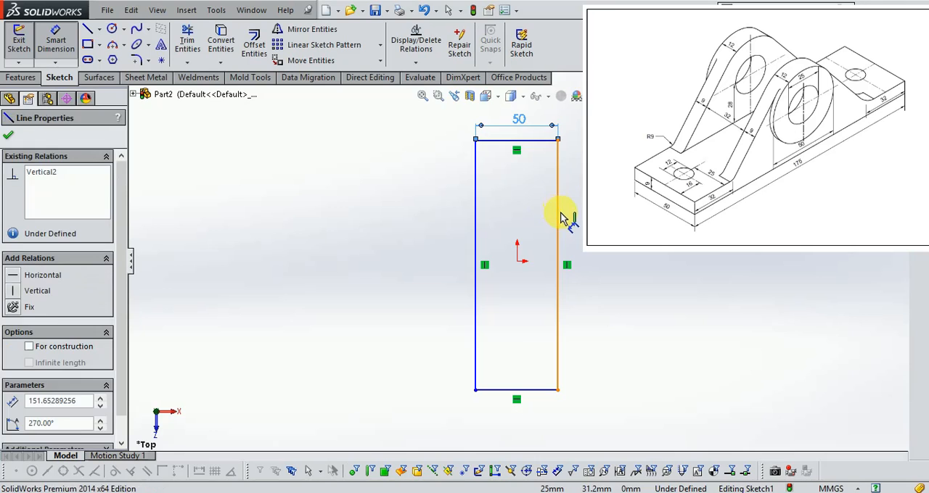
- Dimension the rectangle's long vertical side and set its length to 175 mm
{"action": "left_click", "coordinate": [613, 257]}
{"action": "type", "text": "175."}
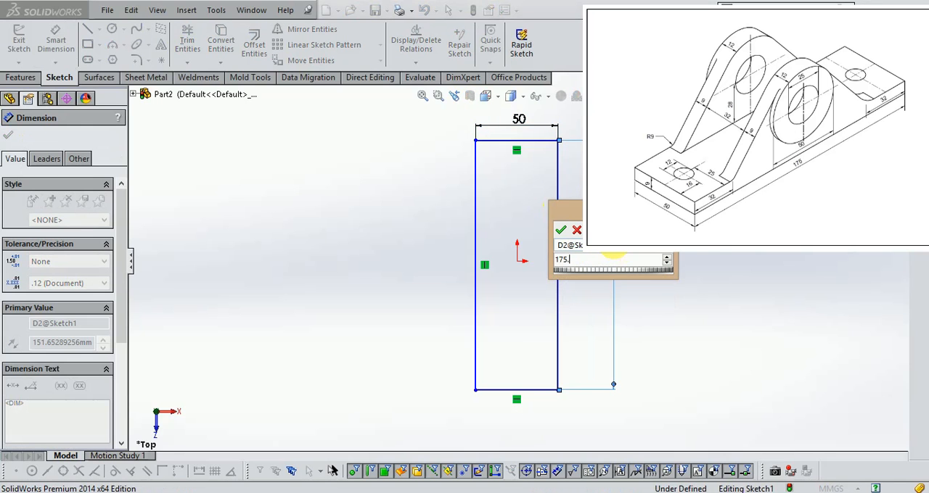
{"action": "key", "text": "Return"}
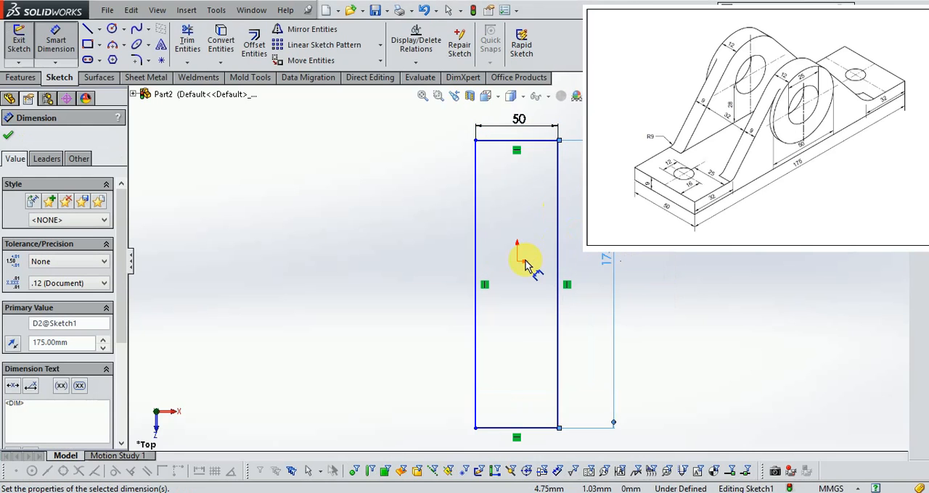
- Dimension the distance from the origin to the rectangle's upper short edge as 175/2
{"action": "left_click", "coordinate": [518, 262]}
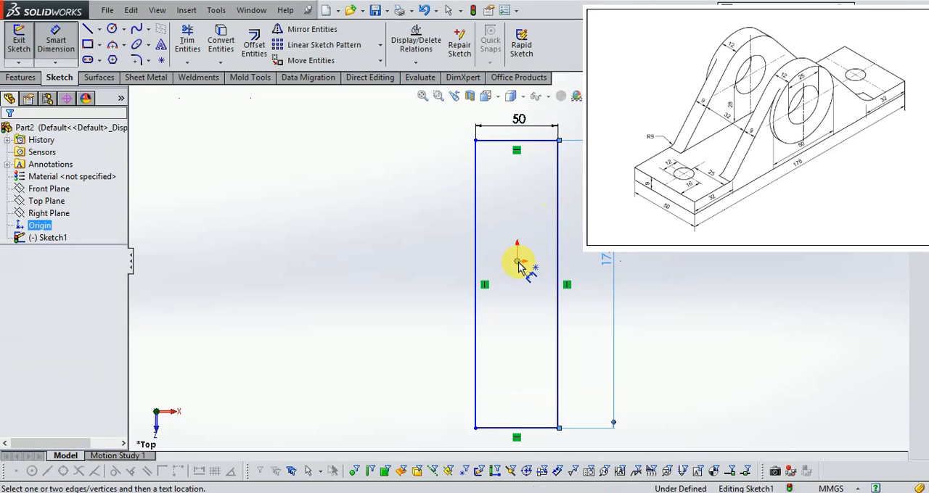
{"action": "left_click", "coordinate": [488, 146]}
{"action": "left_click", "coordinate": [429, 195]}
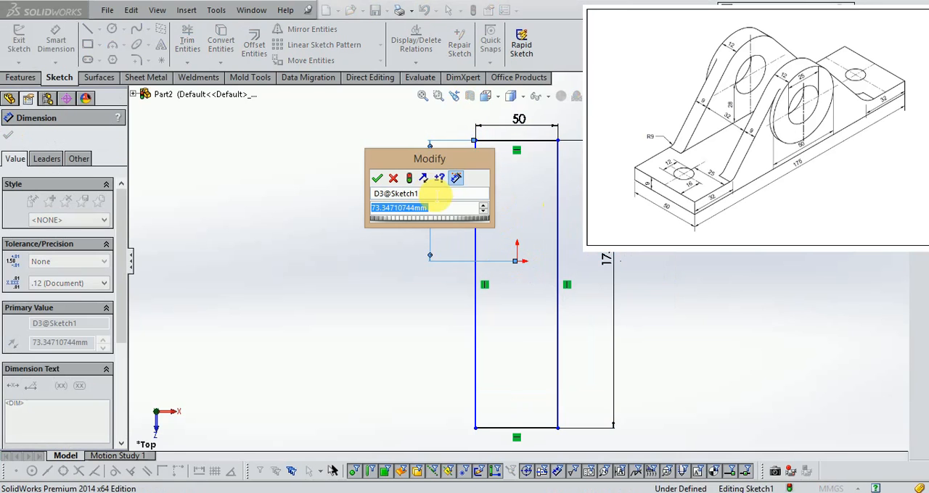
{"action": "type", "text": "175/2"}
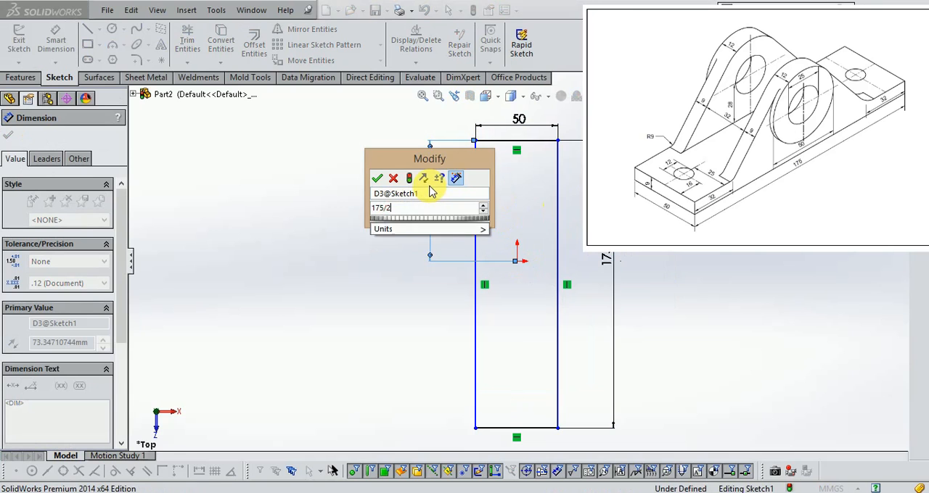
{"action": "key", "text": "Return"}
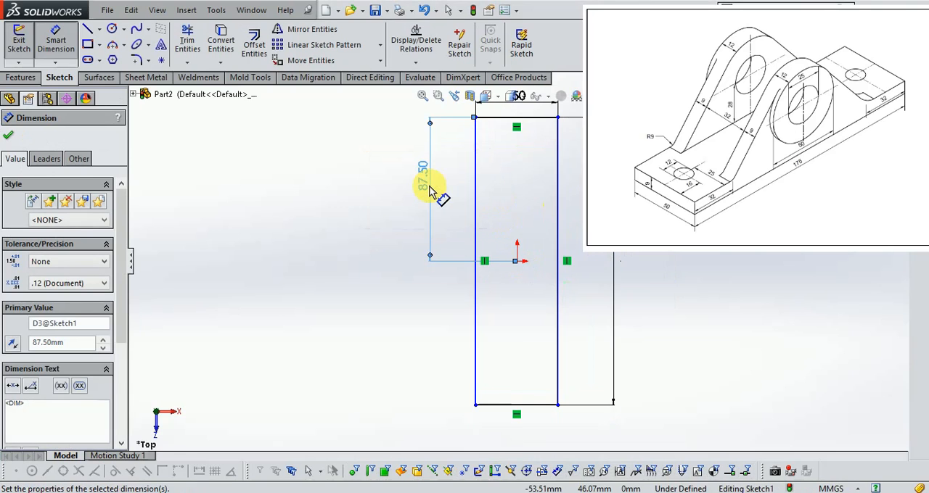
- Dimension the distance from the rectangle's left long edge to the origin as 50/2 and close the sketch
{"action": "left_click", "coordinate": [516, 265]}
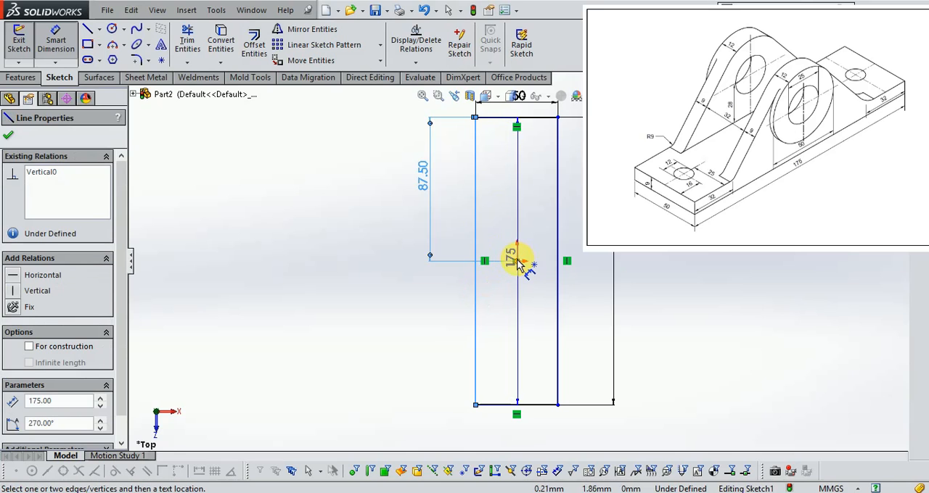
{"action": "left_click", "coordinate": [517, 260]}
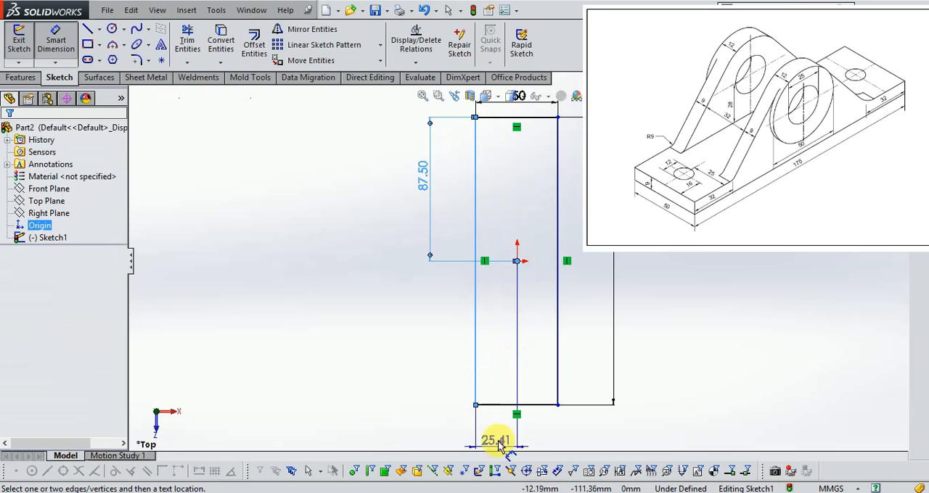
{"action": "left_click", "coordinate": [500, 439]}
{"action": "type", "text": "50/2"}
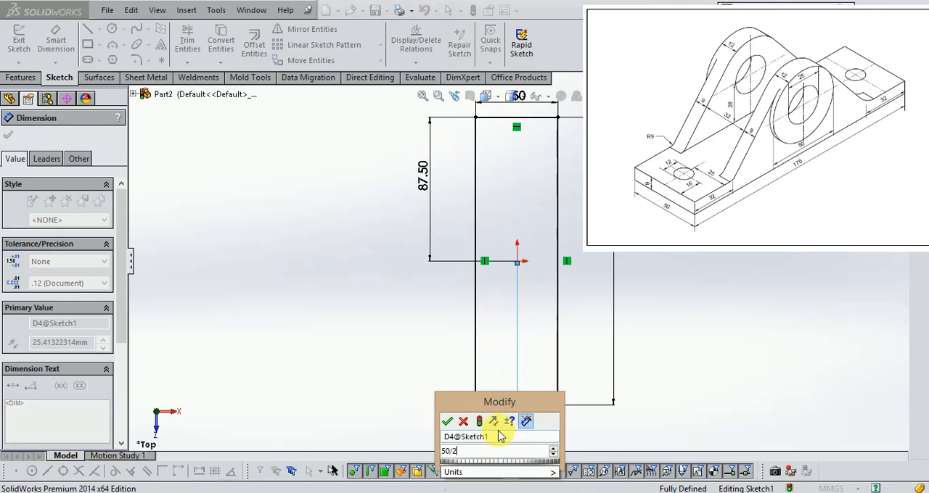
{"action": "key", "text": "Return"}
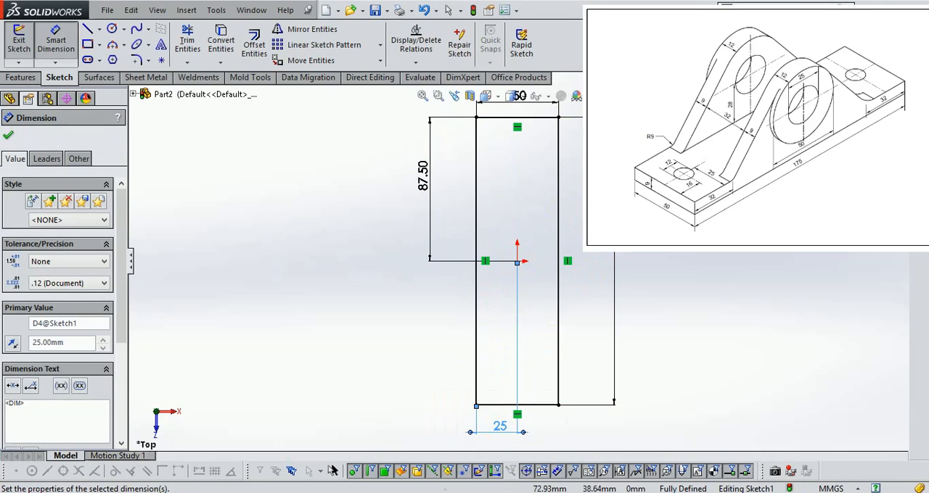
{"action": "left_click", "coordinate": [892, 104]}
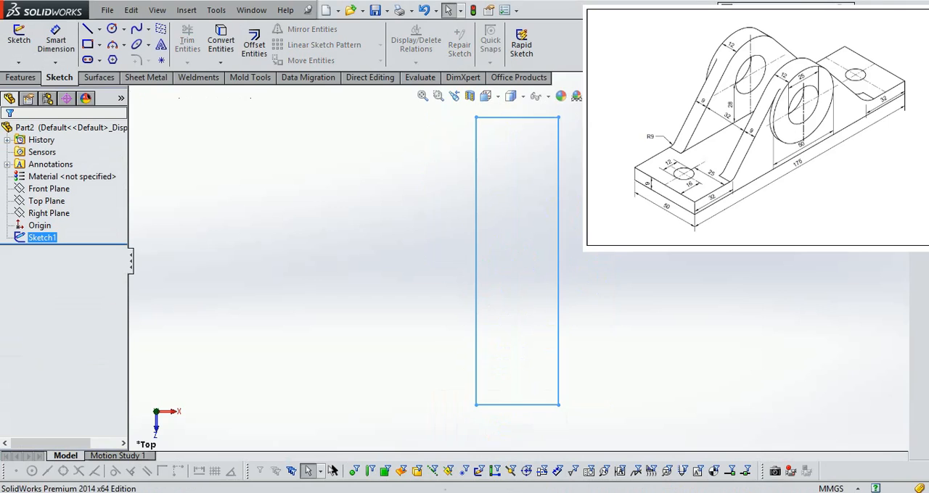
- Switch to an isometric view and extrude the rectangle sketch 9 mm upward as a blind boss, checking the thickness against the Exercise -17 drawing
{"action": "left_click", "coordinate": [485, 101]}
{"action": "left_click", "coordinate": [550, 130]}
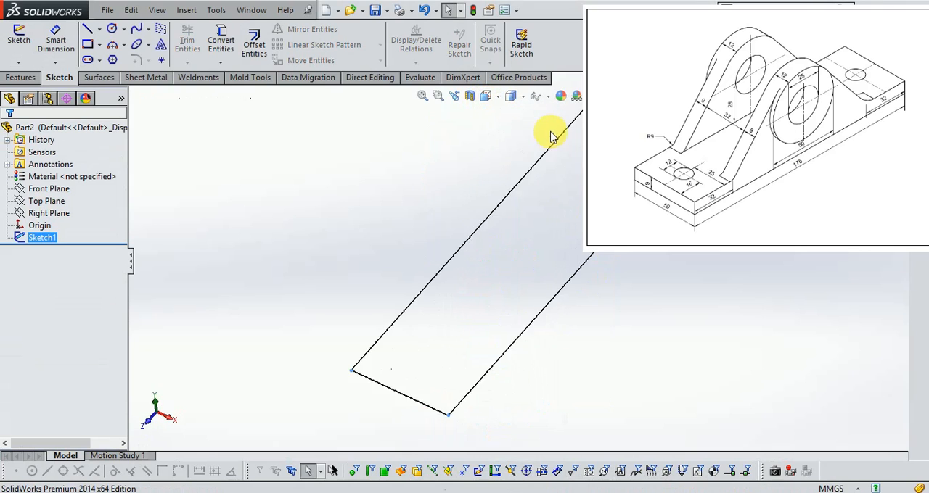
{"action": "left_click", "coordinate": [20, 77]}
{"action": "left_click", "coordinate": [25, 43]}
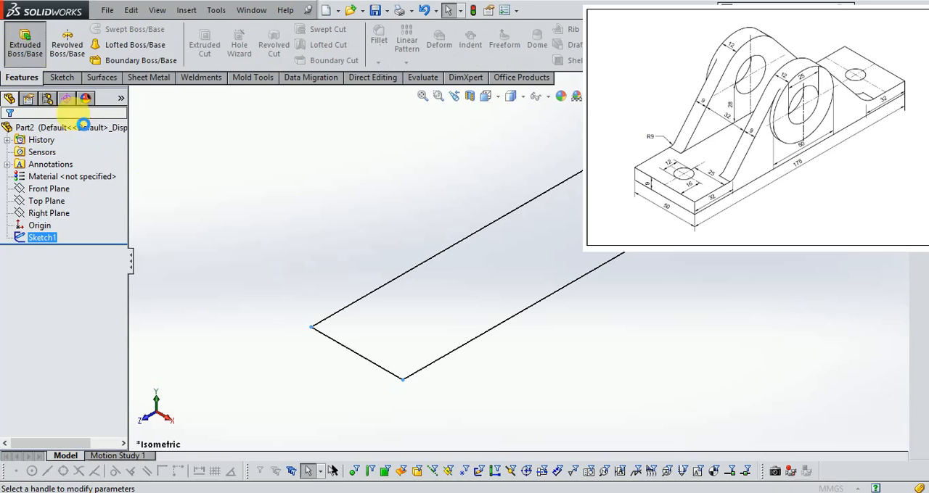
{"action": "type", "text": "9."}
{"action": "key", "text": "Return"}
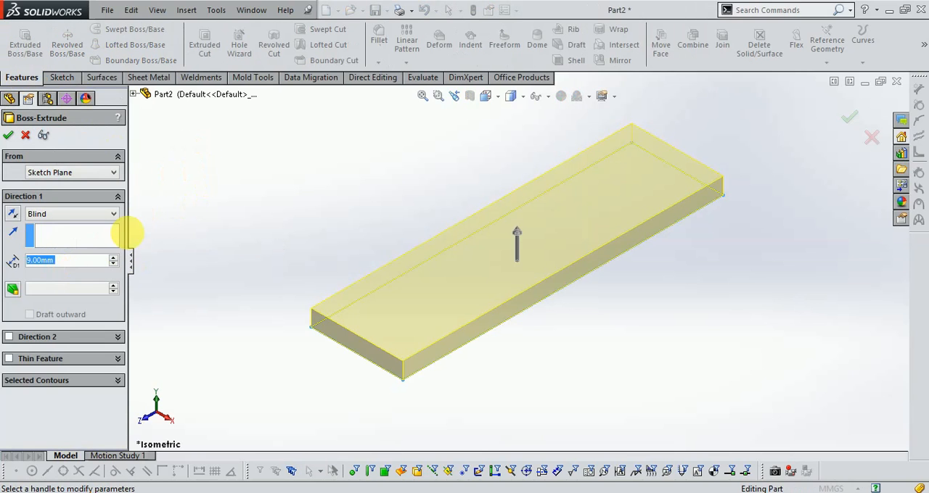
{"action": "left_click", "coordinate": [275, 492]}
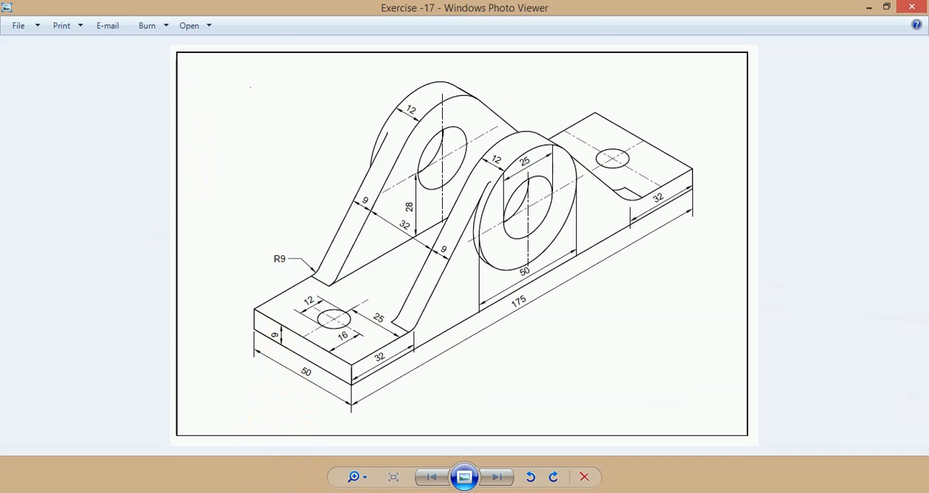
{"action": "left_click", "coordinate": [350, 492]}
{"action": "left_click", "coordinate": [854, 116]}
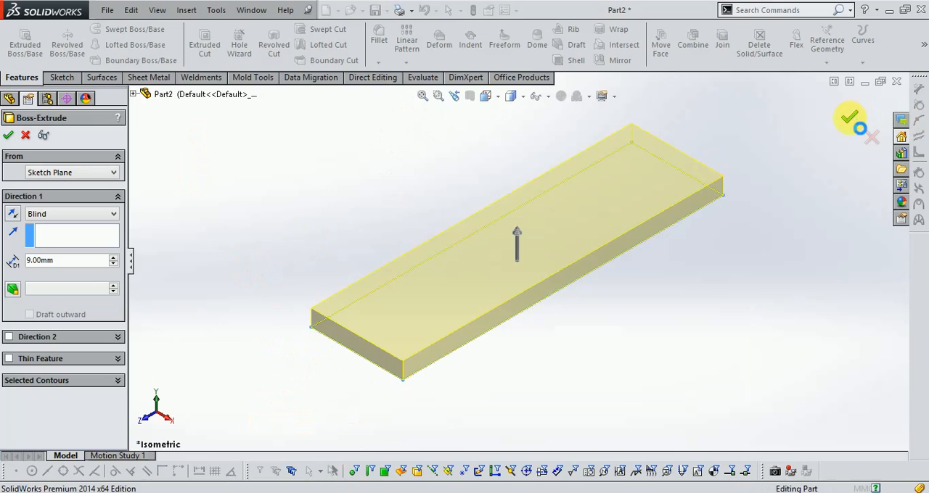
- Consult the Exercise -17 reference drawing and open a new sketch on the plate's long side face
{"action": "scroll", "coordinate": [724, 136], "scroll_direction": "down", "scroll_amount": 1}
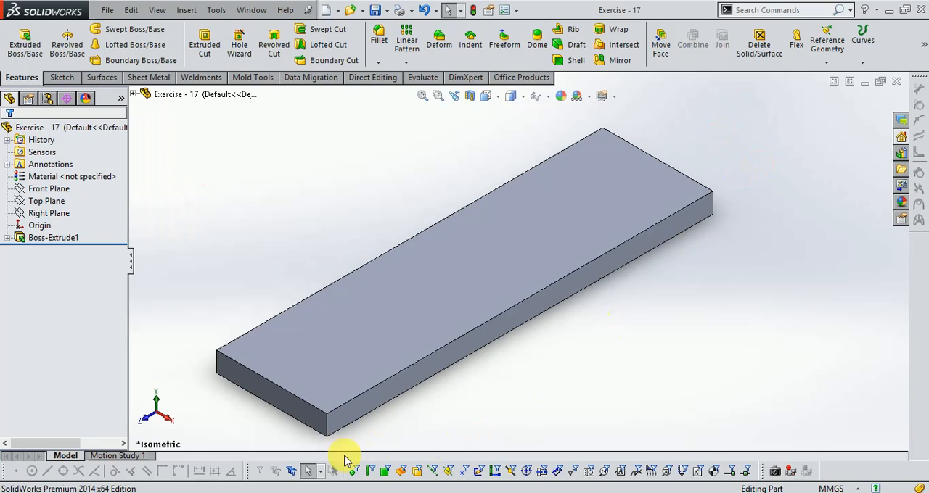
{"action": "left_click", "coordinate": [266, 492]}
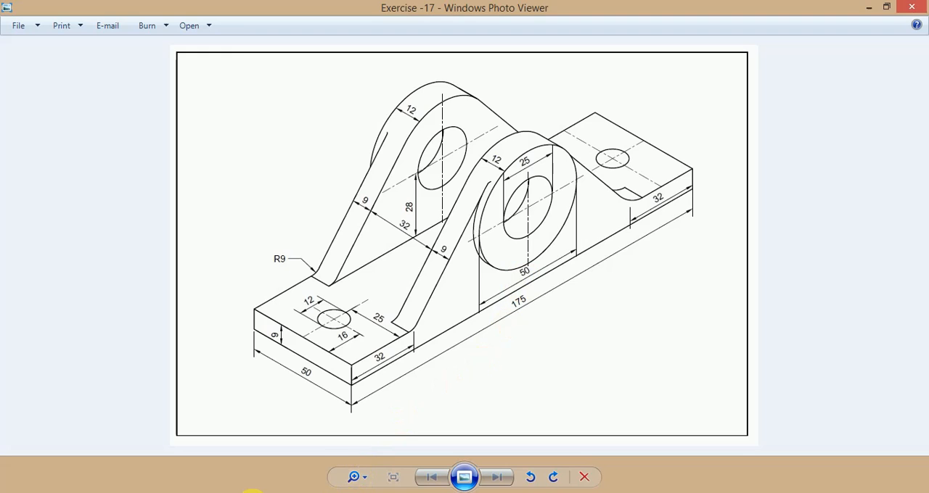
{"action": "left_click", "coordinate": [264, 492]}
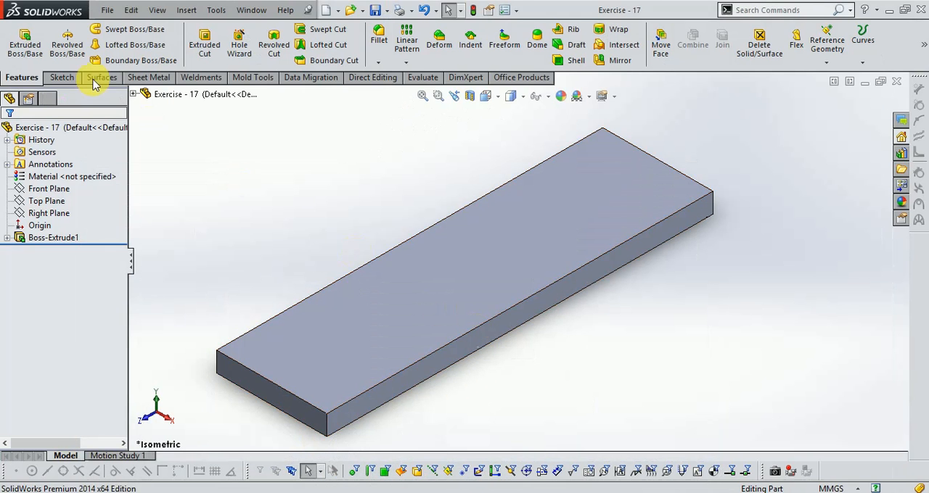
{"action": "left_click", "coordinate": [59, 77]}
{"action": "left_click", "coordinate": [19, 40]}
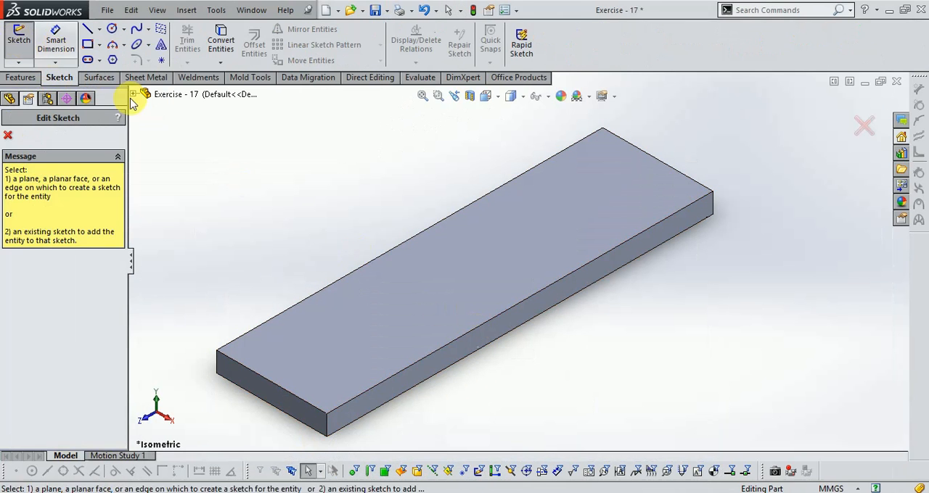
{"action": "left_click", "coordinate": [498, 325]}
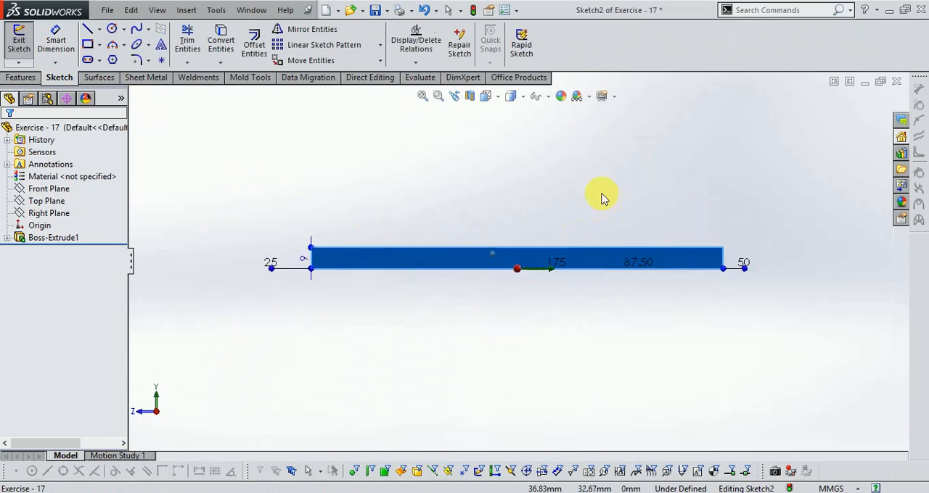
- Draw a vertical centerline through the origin, from about 58 mm above it to just below the plate
{"action": "left_click", "coordinate": [100, 29]}
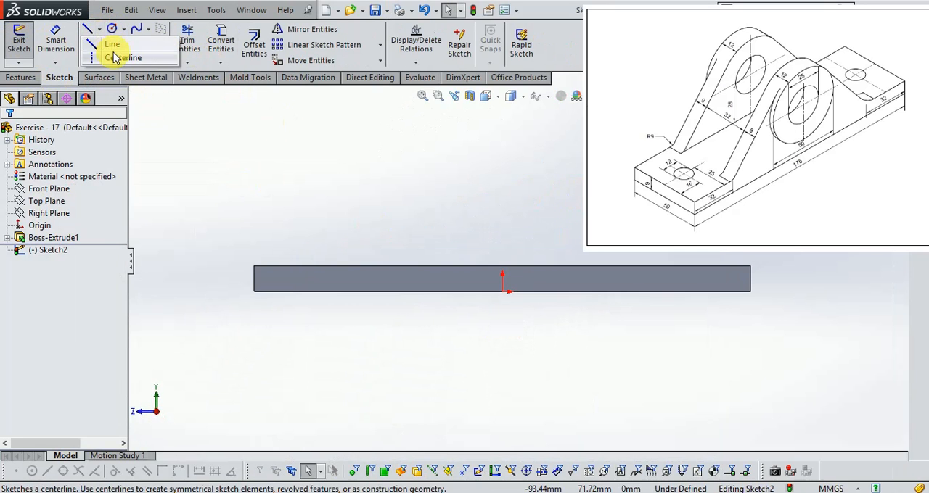
{"action": "left_click", "coordinate": [119, 58]}
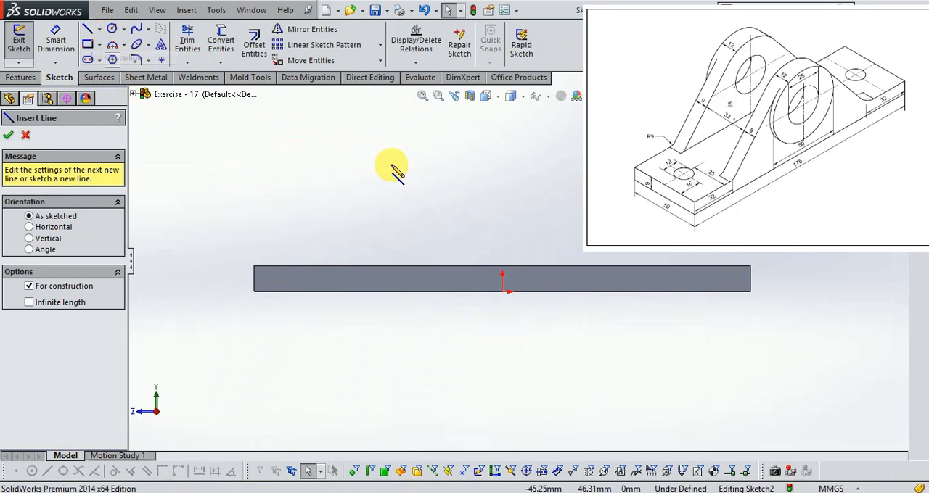
{"action": "left_click", "coordinate": [501, 128]}
{"action": "left_click", "coordinate": [501, 319]}
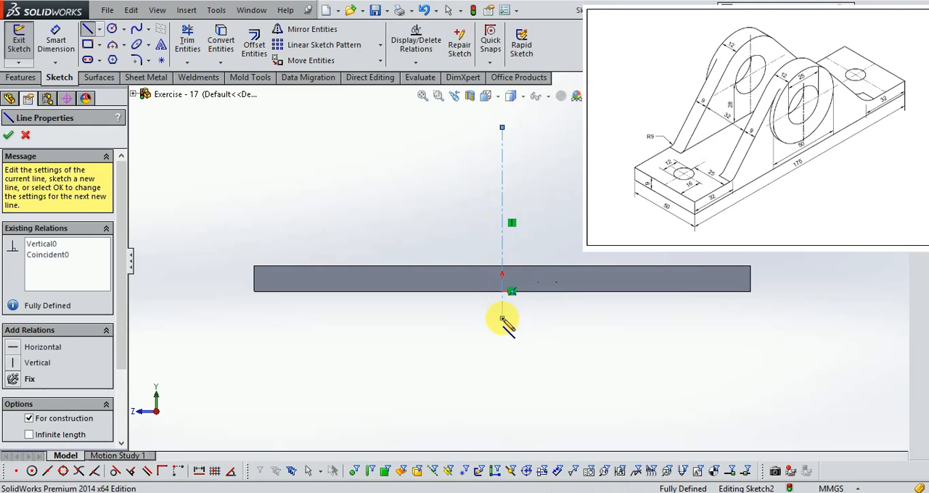
{"action": "key", "text": "Escape"}
- Sketch a circle about 26 mm in diameter above the plate, centred on the centerline about 43 mm above the origin
{"action": "scroll", "coordinate": [519, 149], "scroll_direction": "down", "scroll_amount": 2}
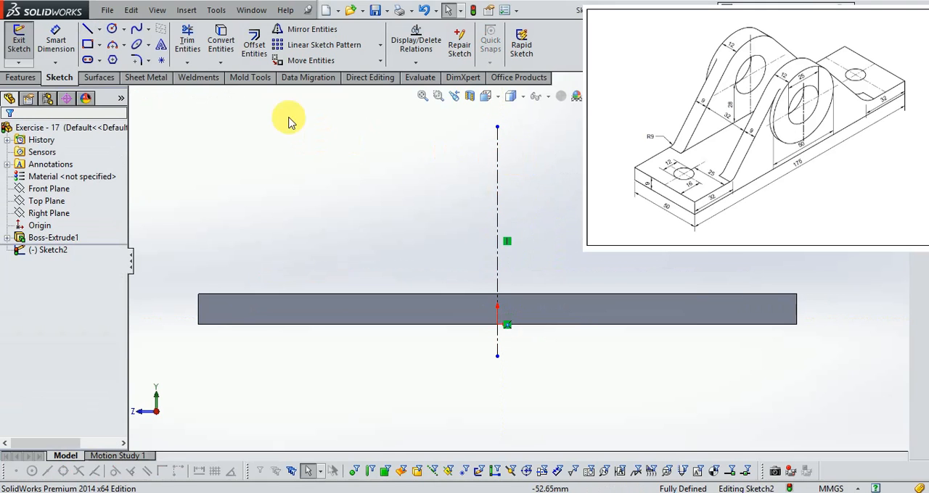
{"action": "left_click", "coordinate": [110, 29]}
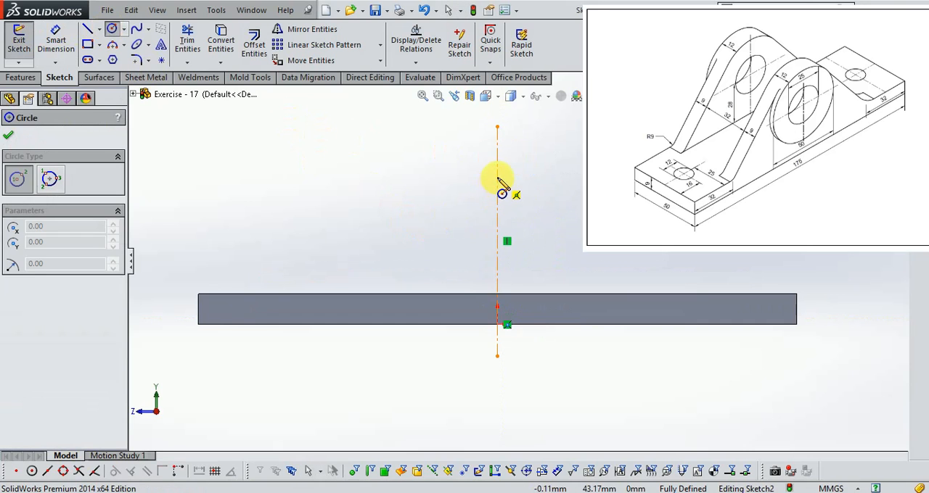
{"action": "left_click", "coordinate": [497, 176]}
{"action": "left_click", "coordinate": [521, 213]}
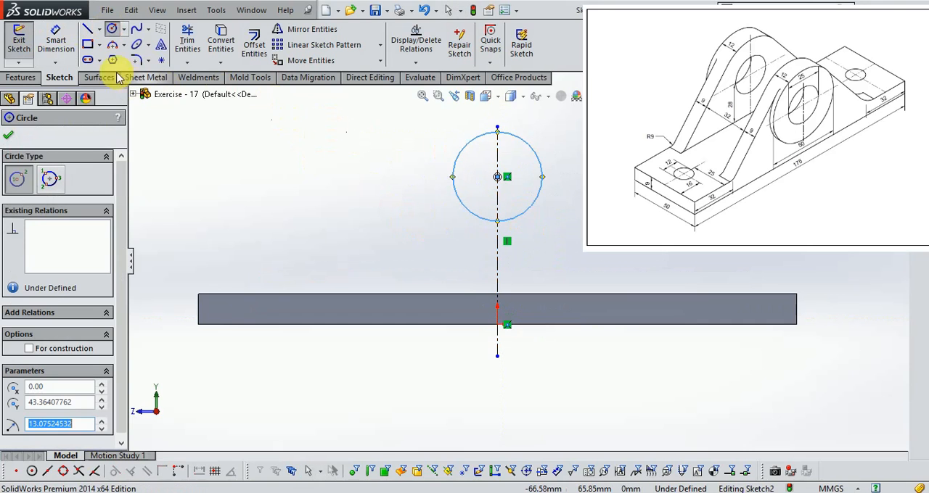
- Dimension the circle and set its diameter to 50 mm
{"action": "left_click", "coordinate": [55, 40]}
{"action": "left_click", "coordinate": [542, 177]}
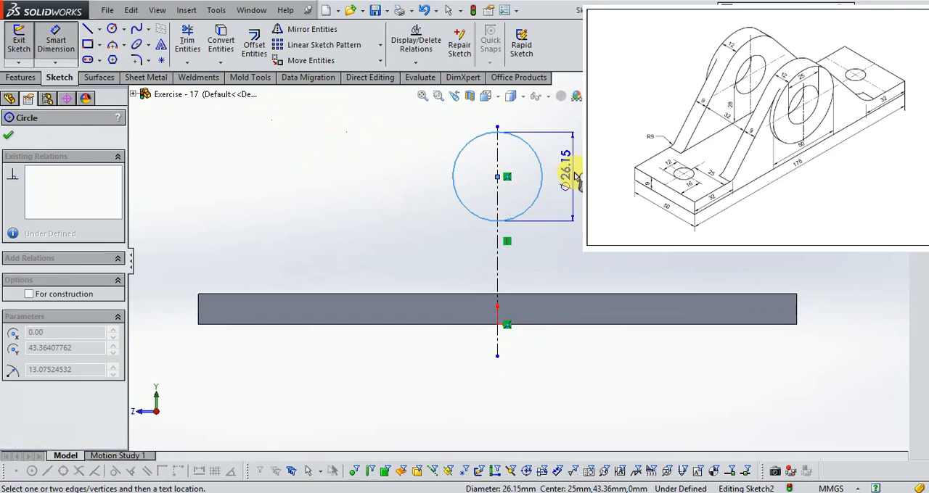
{"action": "left_click", "coordinate": [570, 157]}
{"action": "type", "text": "50"}
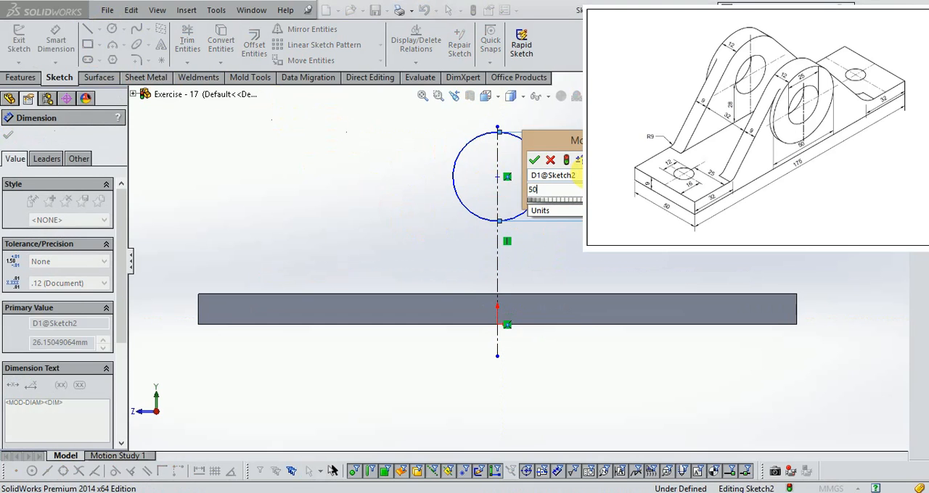
{"action": "type", "text": ".0"}
{"action": "key", "text": "Return"}
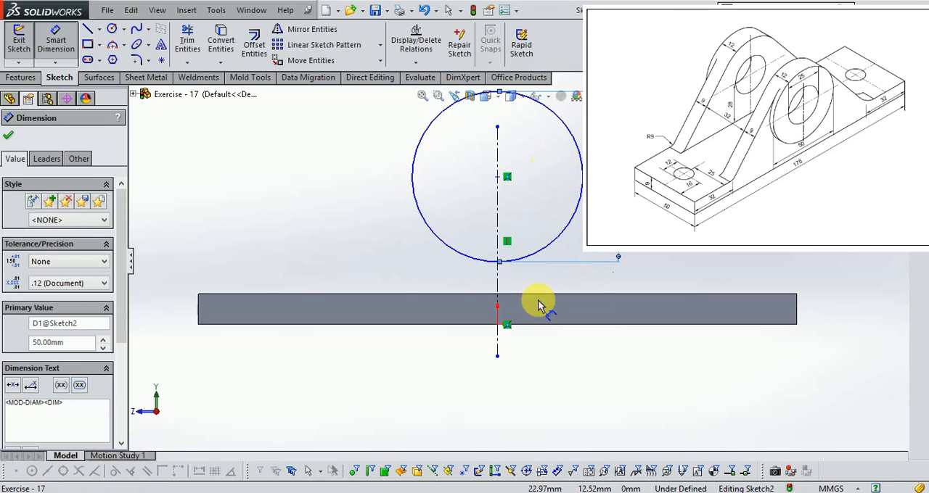
- Check the centre height in the reference drawing and set the circle centre 28 mm above the plate's top edge
{"action": "left_click", "coordinate": [377, 492]}
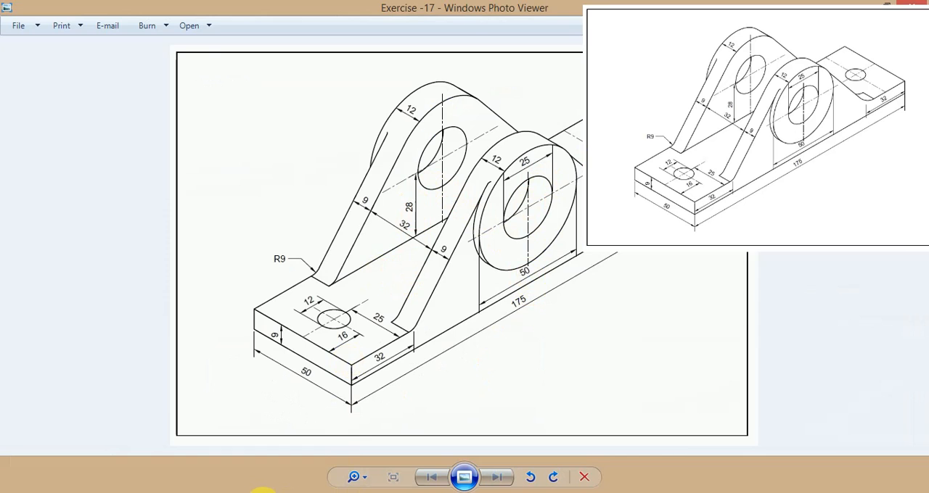
{"action": "left_click", "coordinate": [261, 492]}
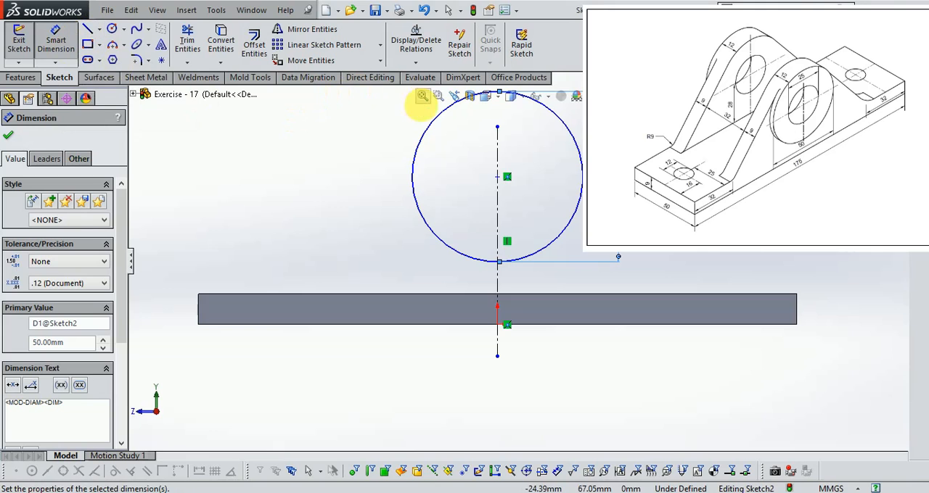
{"action": "left_click", "coordinate": [498, 177]}
{"action": "left_click", "coordinate": [426, 295]}
{"action": "left_click", "coordinate": [341, 232]}
{"action": "type", "text": "28"}
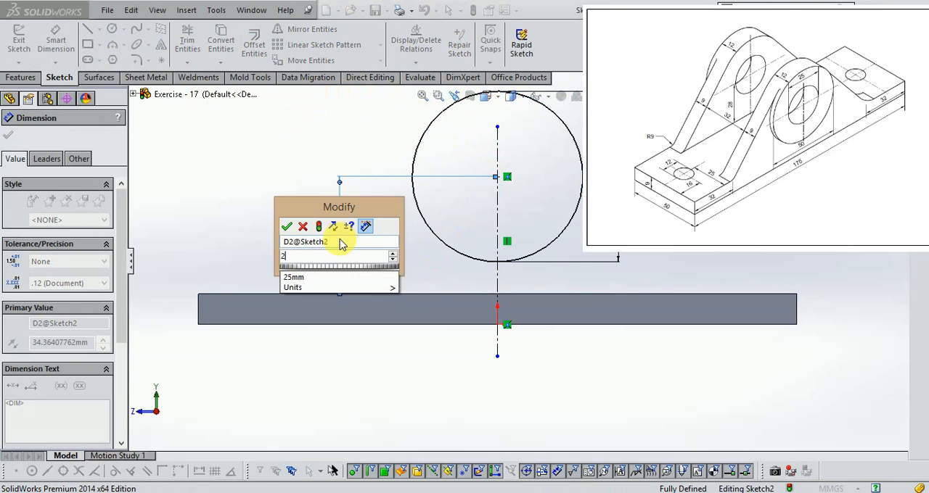
{"action": "key", "text": "Return"}
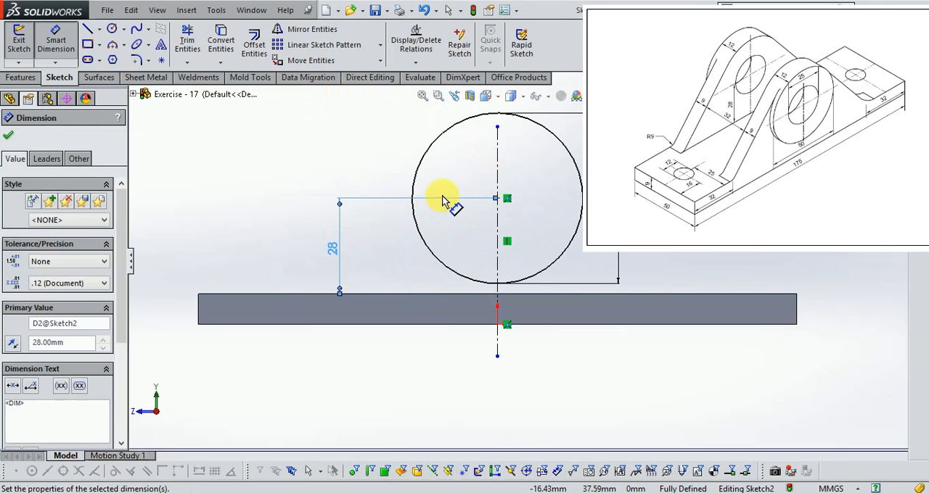
- Sketch sloping lines about 52 and 51 mm long from the circle's left and right sides to the plate, joined along its top edge
{"action": "left_click", "coordinate": [87, 31]}
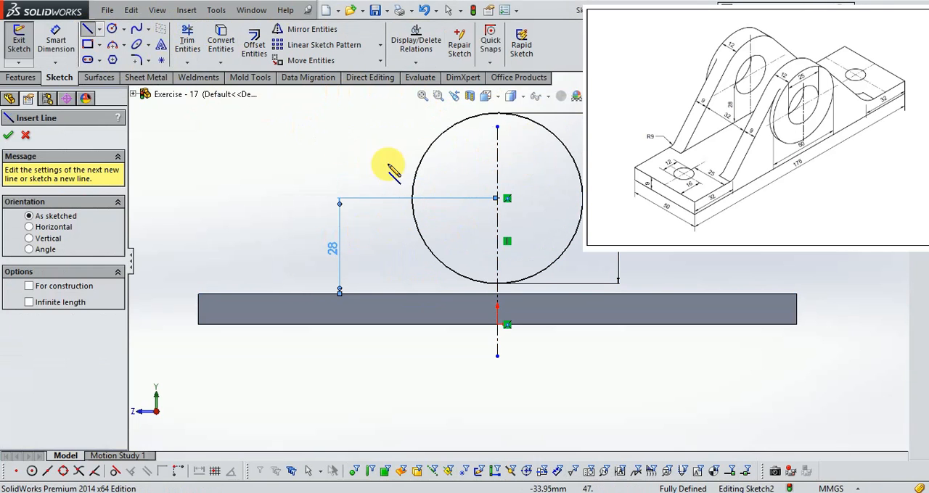
{"action": "left_click", "coordinate": [424, 156]}
{"action": "left_click", "coordinate": [317, 294]}
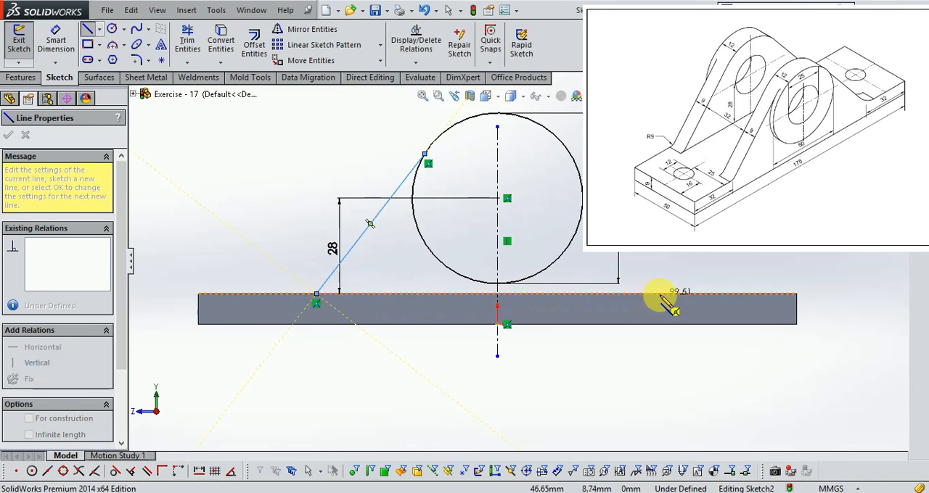
{"action": "left_click", "coordinate": [686, 294]}
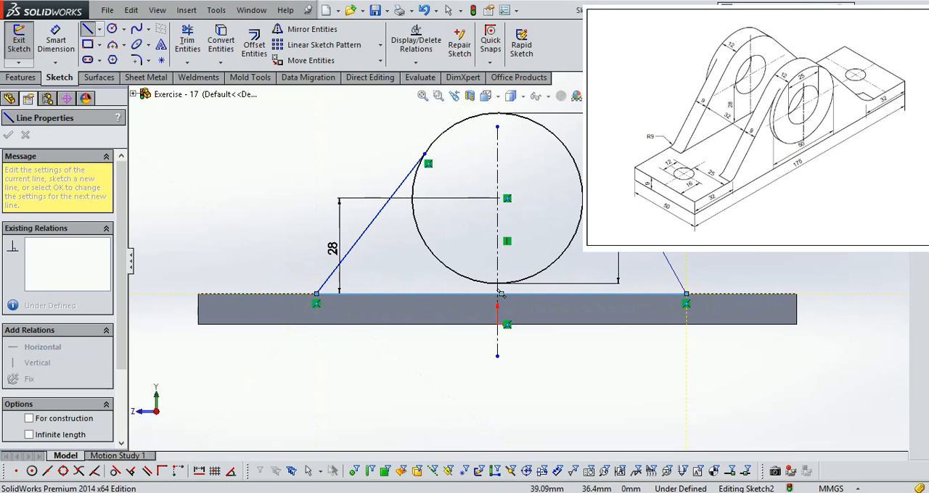
{"action": "left_click", "coordinate": [573, 164]}
{"action": "scroll", "coordinate": [571, 138], "scroll_direction": "down", "scroll_amount": 2}
{"action": "key", "text": "Escape"}
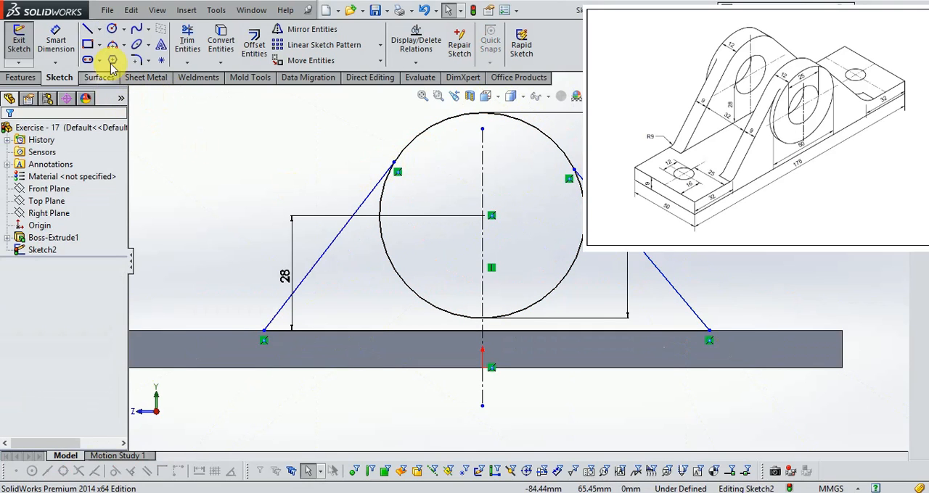
- Make the left sloping line tangent to the 50 mm circle
{"action": "left_click", "coordinate": [55, 51]}
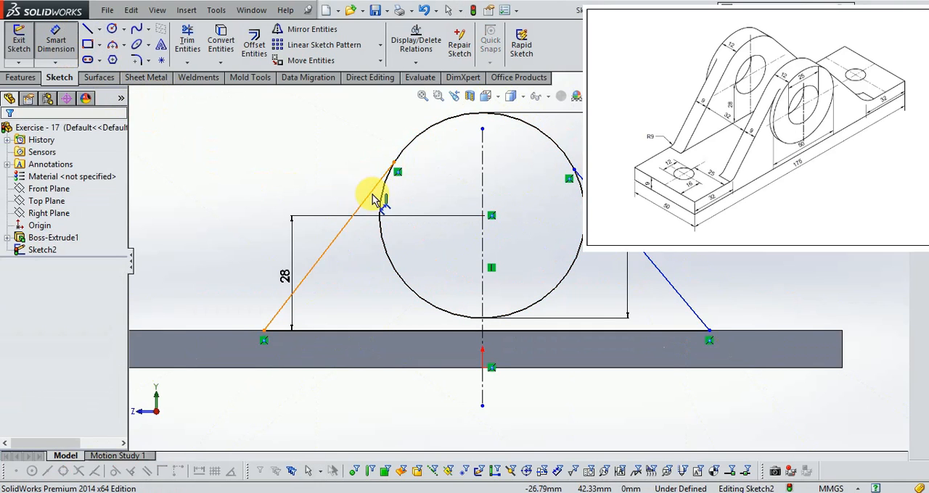
{"action": "key", "text": "Escape"}
{"action": "left_click", "coordinate": [370, 196]}
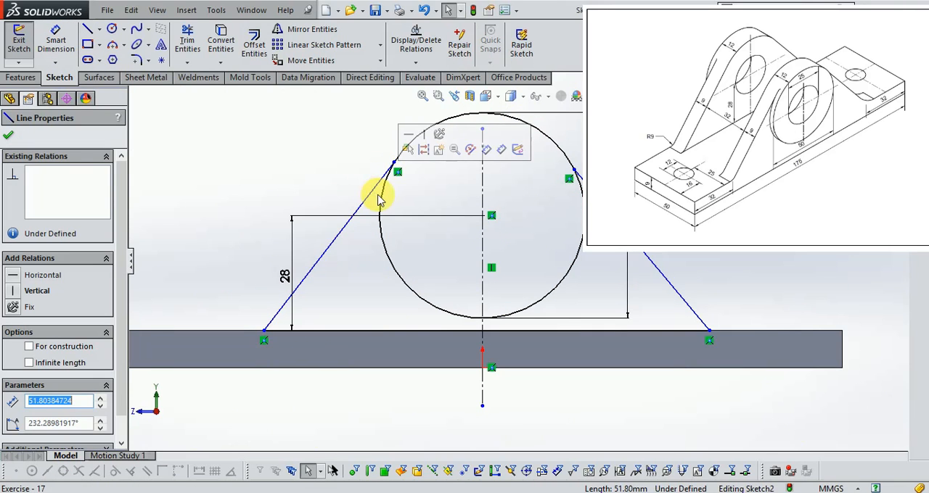
{"action": "left_click", "coordinate": [383, 198], "text": "ctrl"}
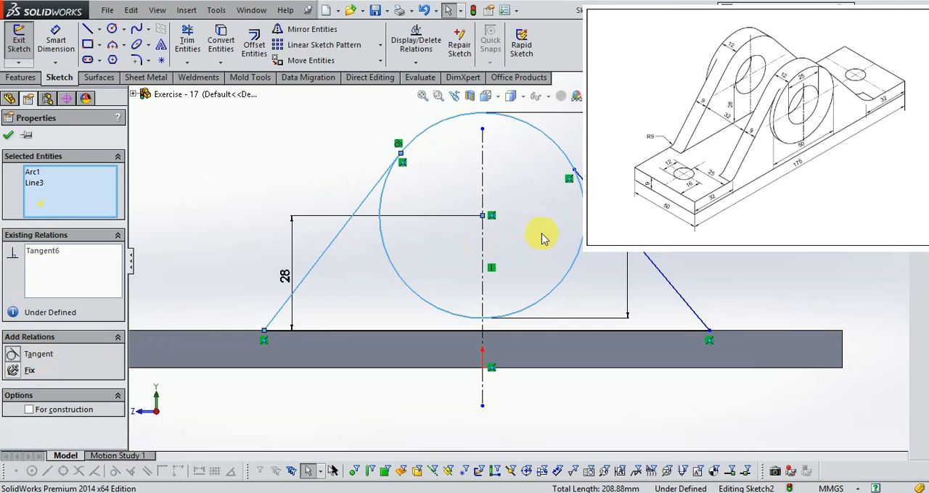
- Add a tangent relation between the right sloping line and the circle
{"action": "left_click", "coordinate": [602, 207], "text": "ctrl"}
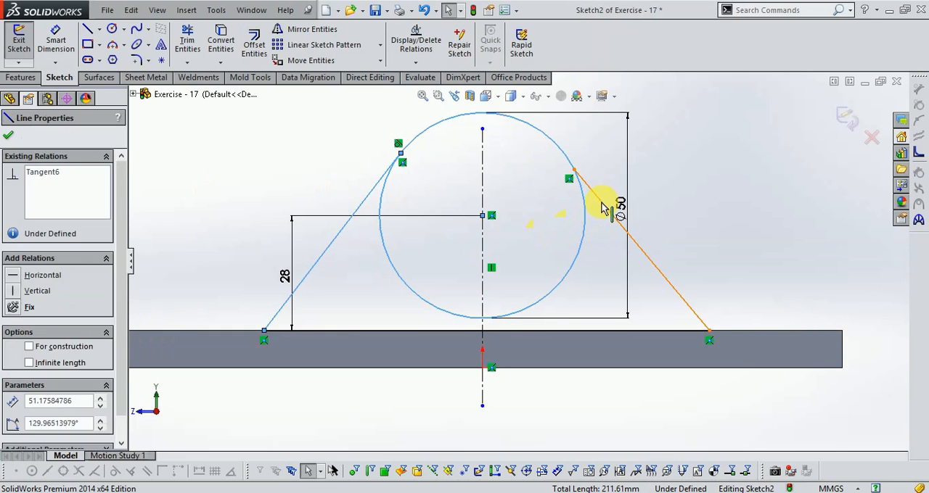
{"action": "left_click", "coordinate": [8, 135]}
{"action": "left_click", "coordinate": [602, 206]}
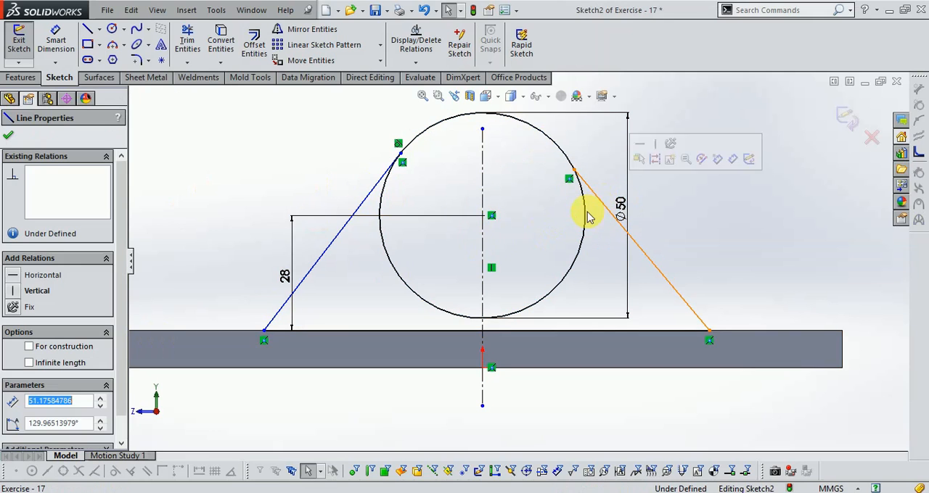
{"action": "left_click", "coordinate": [586, 213], "text": "ctrl"}
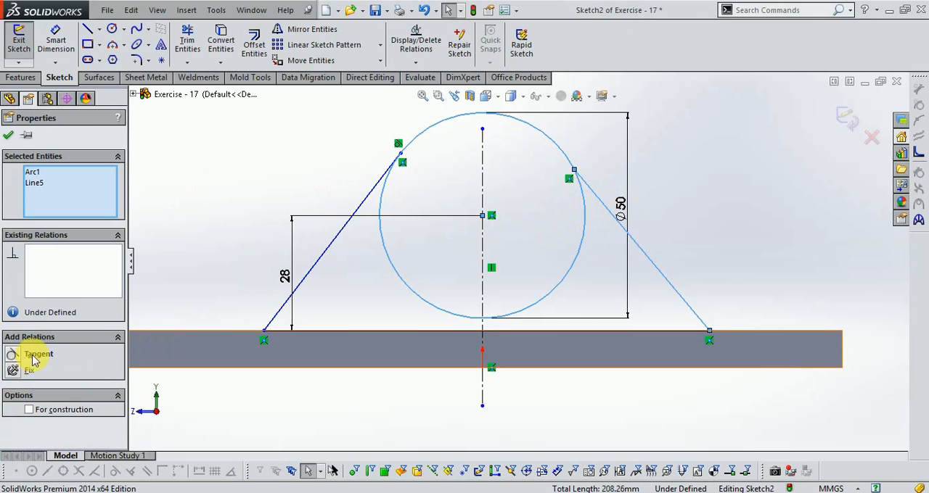
{"action": "left_click", "coordinate": [36, 355]}
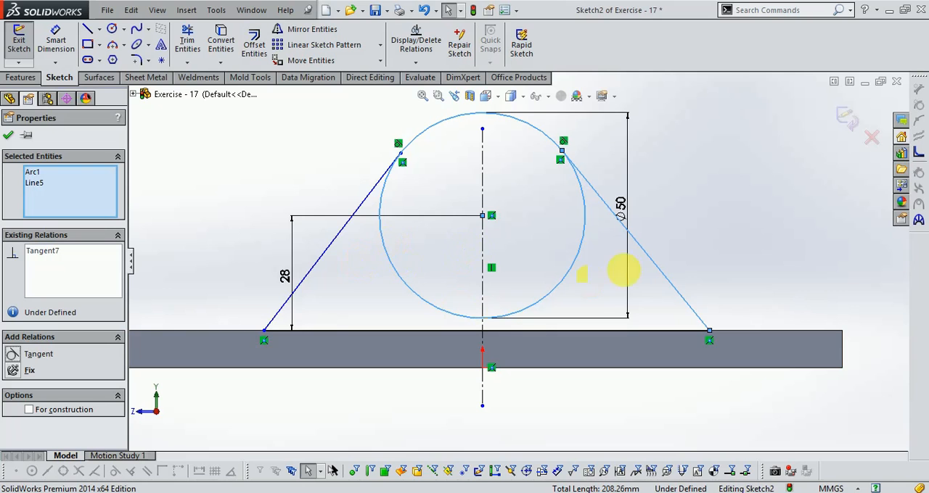
{"action": "left_click", "coordinate": [721, 278]}
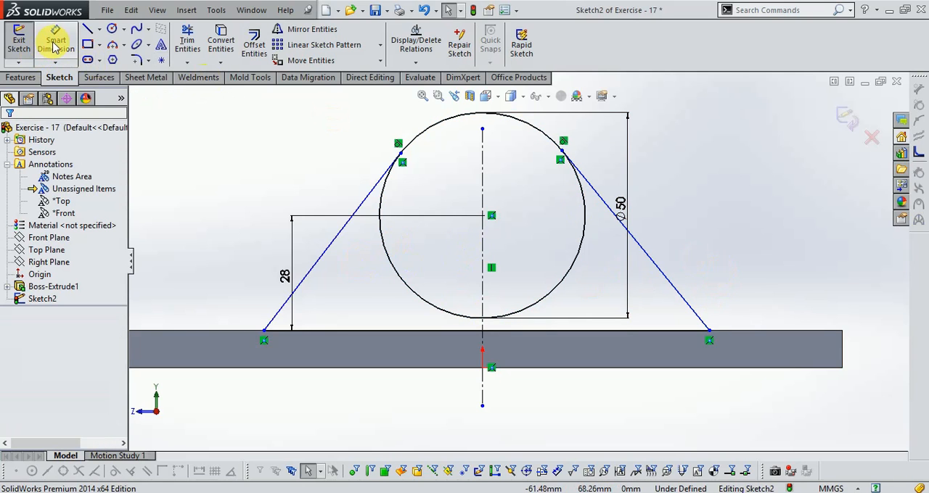
- Check the reference drawing and set the left sloping line's foot 32 mm from the plate's left end
{"action": "left_click", "coordinate": [254, 492]}
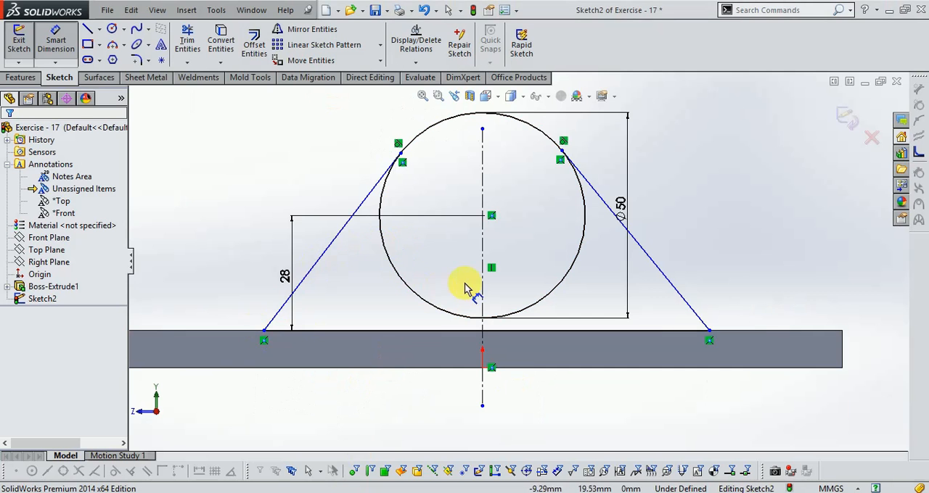
{"action": "scroll", "coordinate": [326, 312], "scroll_direction": "up", "scroll_amount": 2}
{"action": "scroll", "coordinate": [347, 313], "scroll_direction": "down", "scroll_amount": 1}
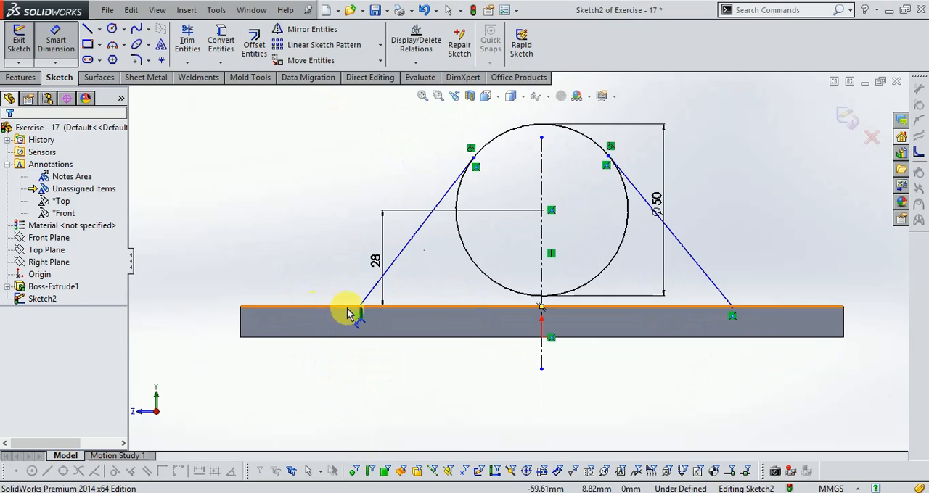
{"action": "left_click", "coordinate": [360, 307]}
{"action": "left_click", "coordinate": [242, 321]}
{"action": "left_click", "coordinate": [305, 378]}
{"action": "type", "text": "32"}
{"action": "key", "text": "Return"}
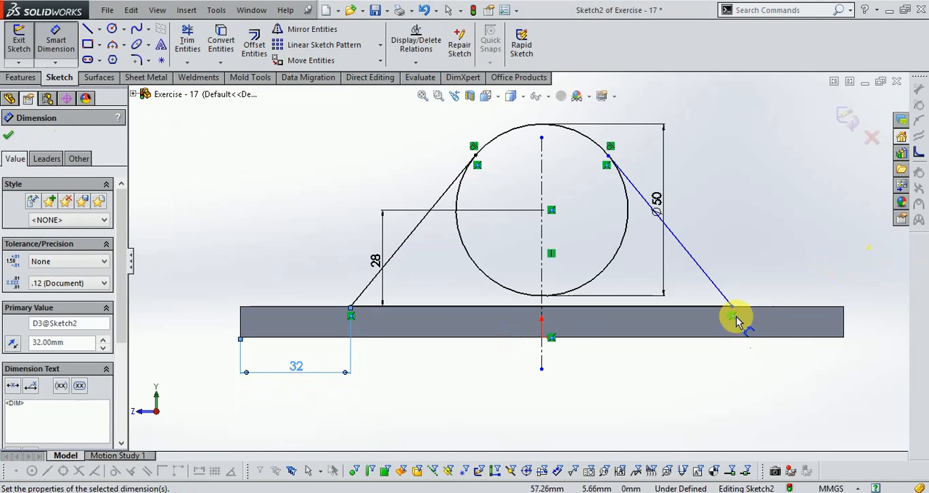
- Dimension the right sloping line's foot 32 mm from the plate's right end
{"action": "left_click", "coordinate": [731, 309]}
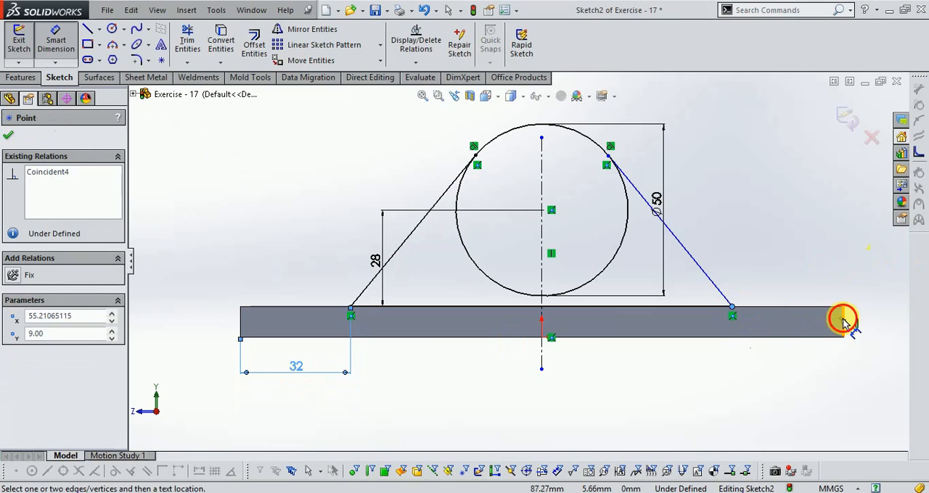
{"action": "left_click", "coordinate": [843, 322]}
{"action": "left_click", "coordinate": [757, 369]}
{"action": "type", "text": "32"}
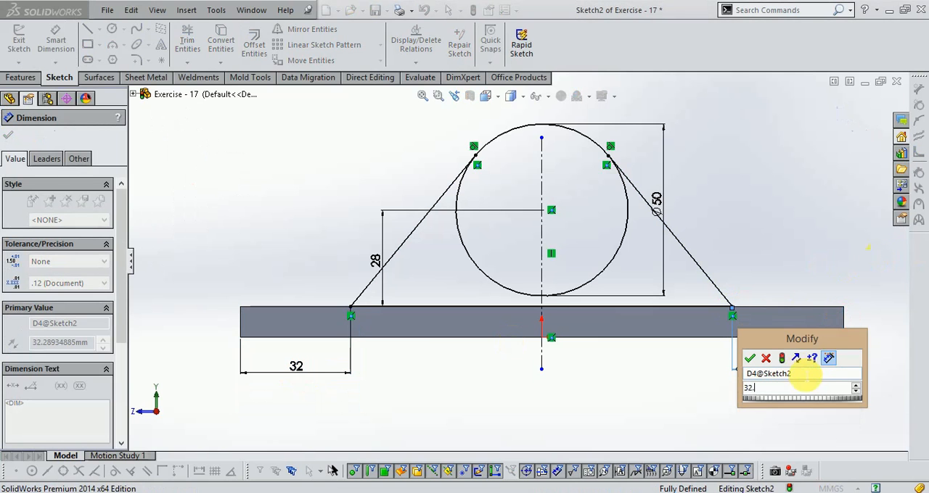
{"action": "key", "text": "Return"}
- Trim the circle's lower arcs between the two tangent lines and finish the support profile sketch
{"action": "scroll", "coordinate": [612, 151], "scroll_direction": "down", "scroll_amount": 2}
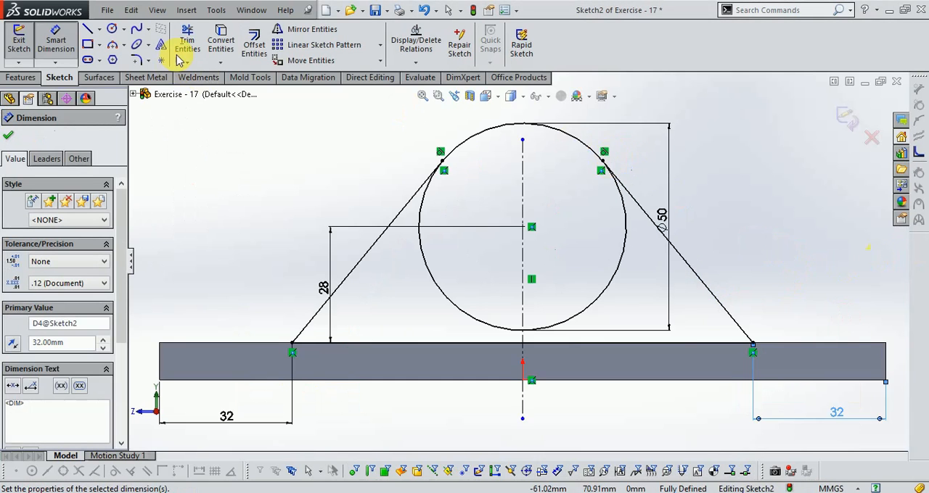
{"action": "left_click", "coordinate": [188, 43]}
{"action": "left_click", "coordinate": [444, 299]}
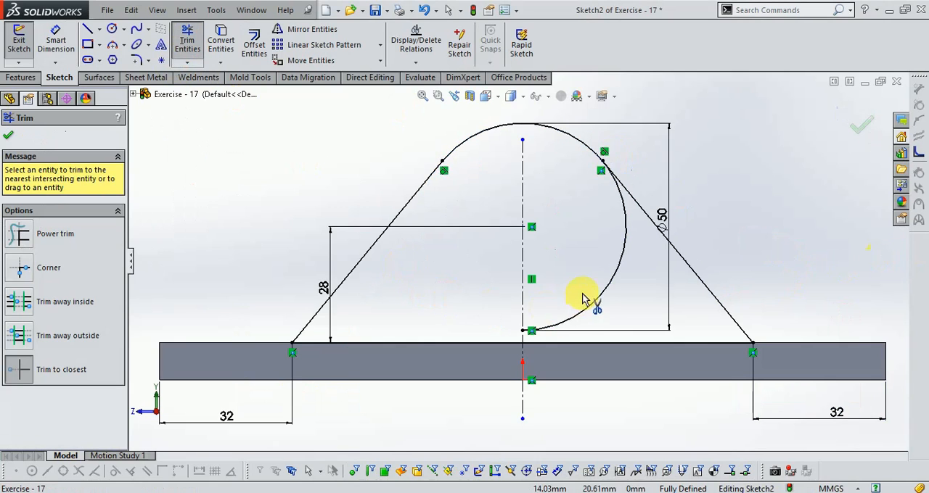
{"action": "left_click", "coordinate": [601, 299]}
{"action": "scroll", "coordinate": [534, 270], "scroll_direction": "up", "scroll_amount": 2}
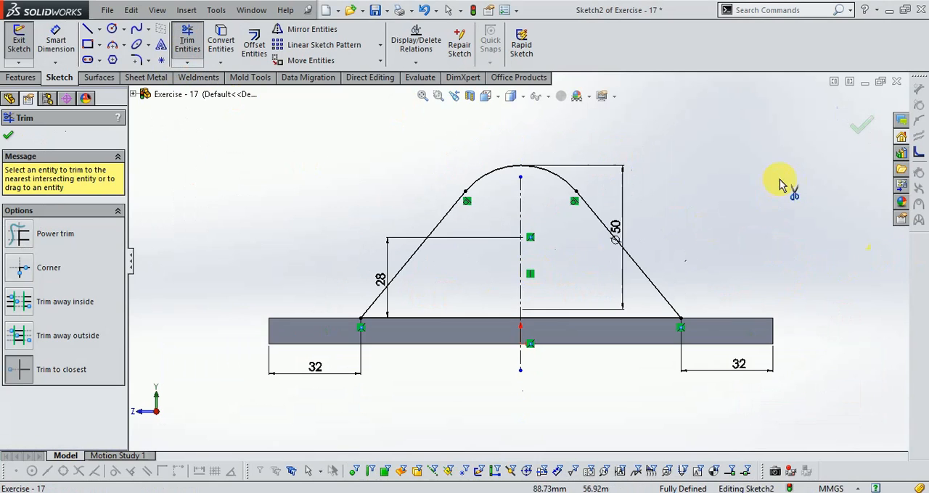
{"action": "left_click", "coordinate": [861, 131]}
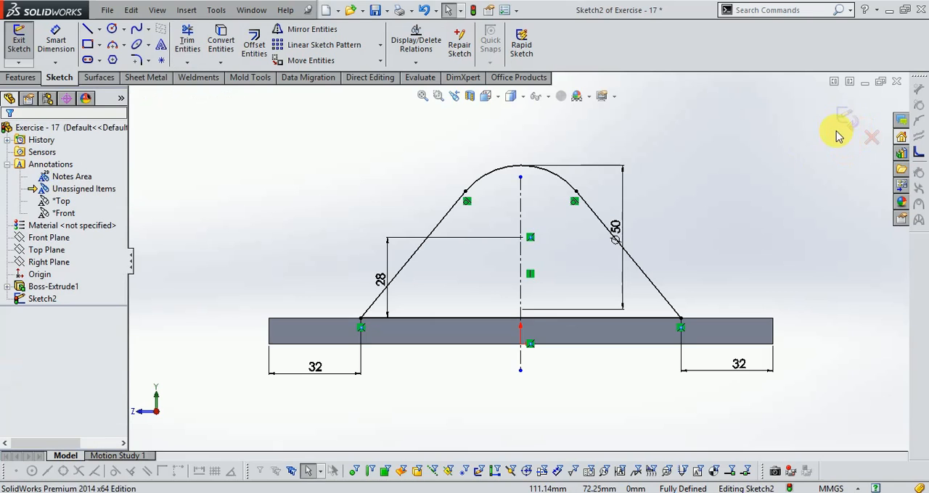
{"action": "left_click", "coordinate": [849, 115]}
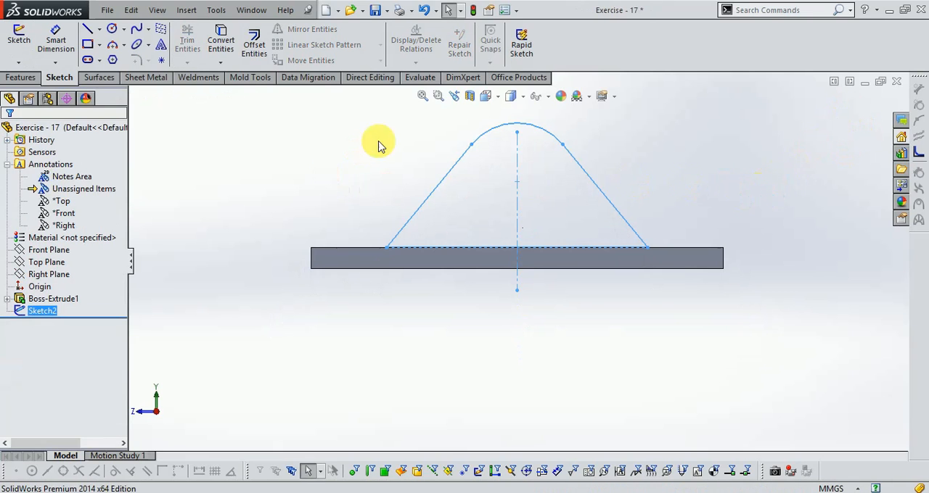
- Check the support thickness in the reference drawing and extrude the profile 9 mm in the reversed direction, inward over the plate
{"action": "left_click", "coordinate": [488, 99]}
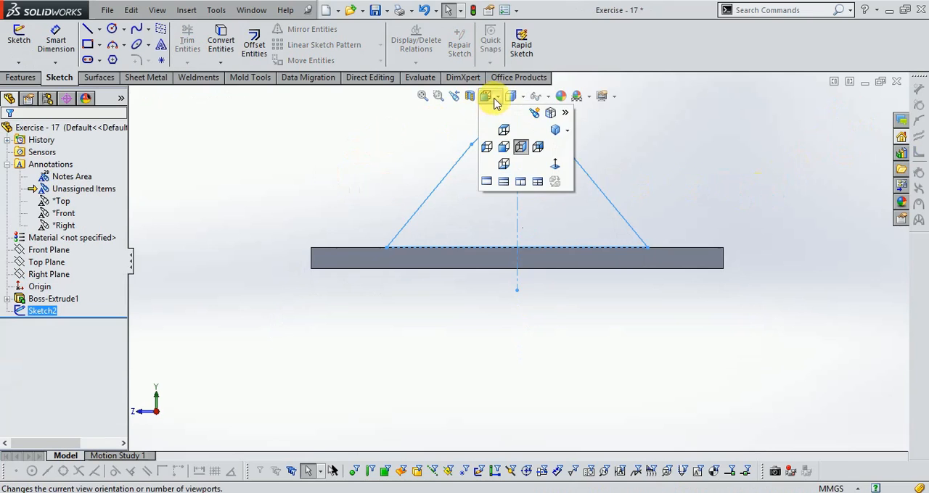
{"action": "left_click", "coordinate": [555, 131]}
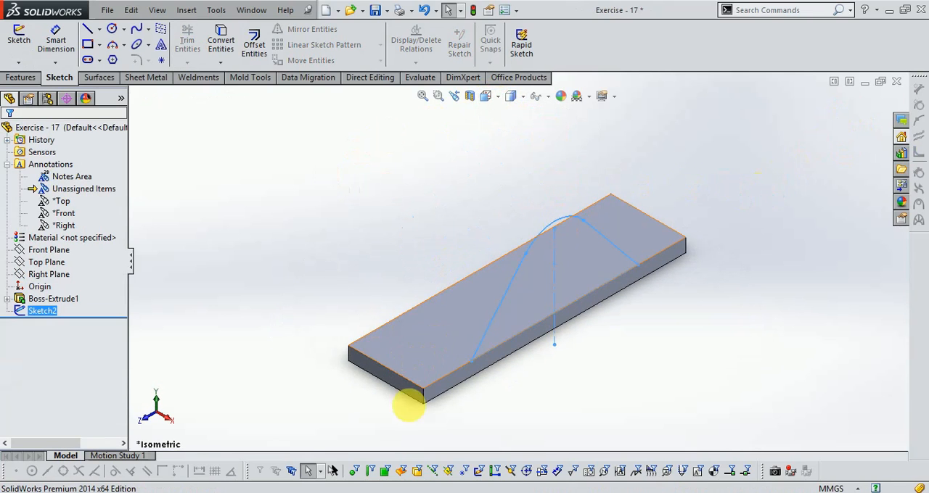
{"action": "left_click", "coordinate": [301, 491]}
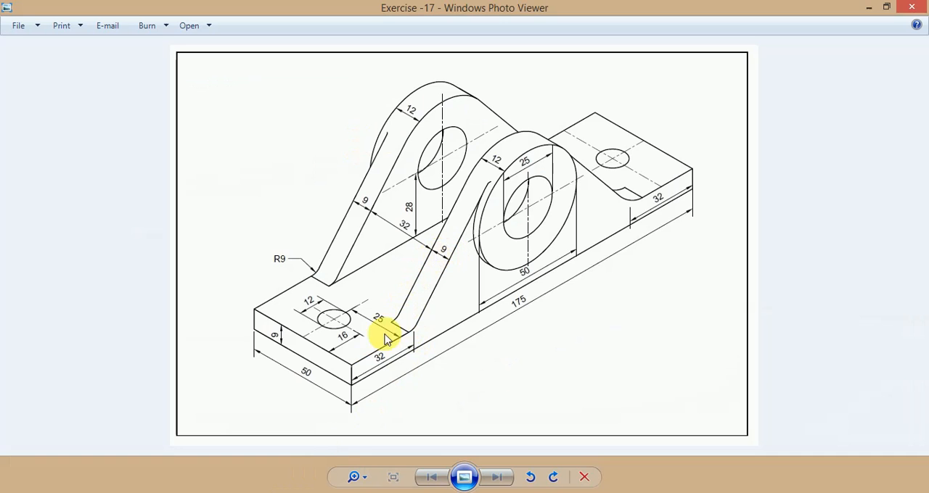
{"action": "left_click", "coordinate": [263, 492]}
{"action": "left_click", "coordinate": [263, 492]}
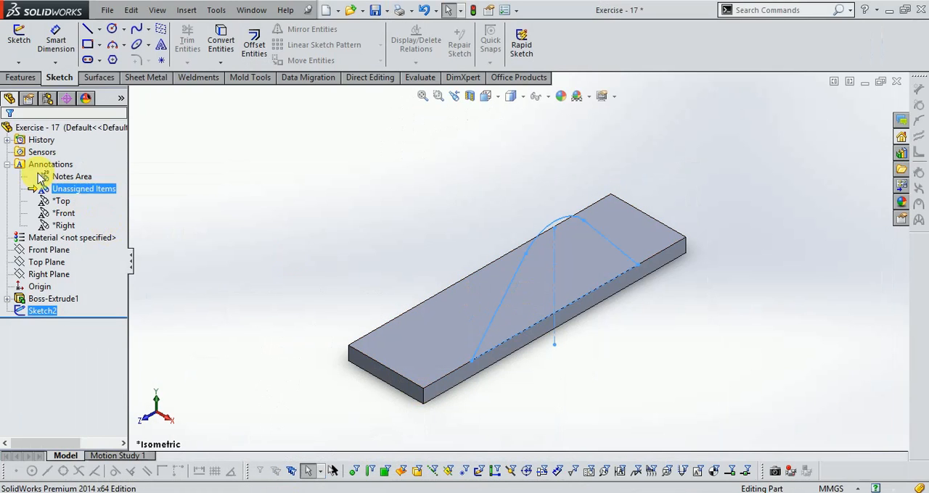
{"action": "left_click", "coordinate": [22, 77]}
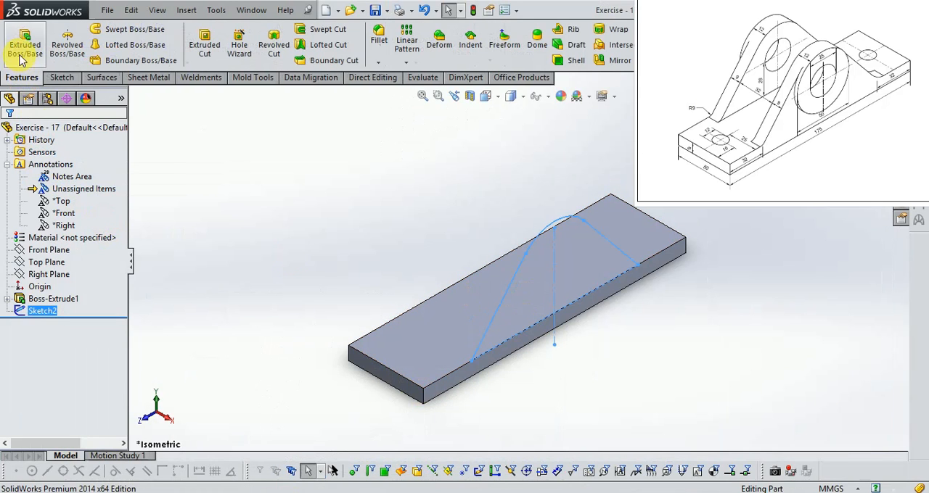
{"action": "left_click", "coordinate": [514, 281]}
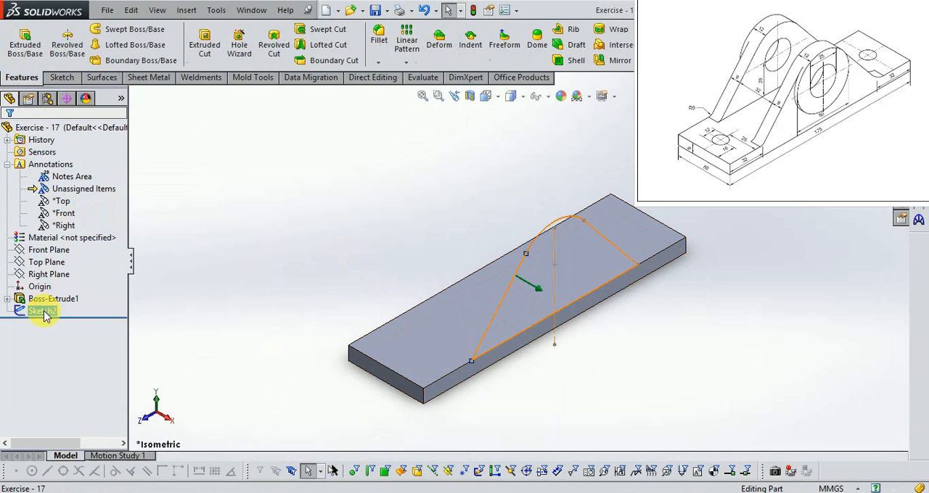
{"action": "left_click", "coordinate": [24, 40]}
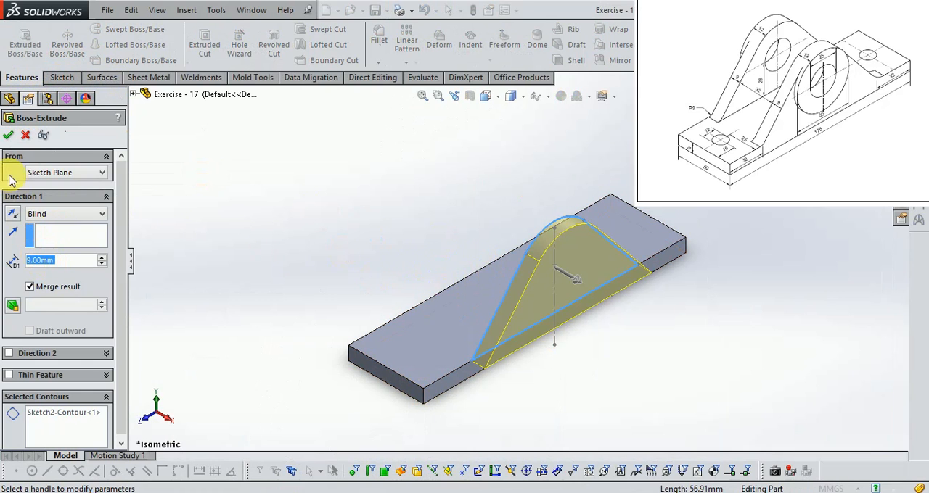
{"action": "left_click", "coordinate": [11, 215]}
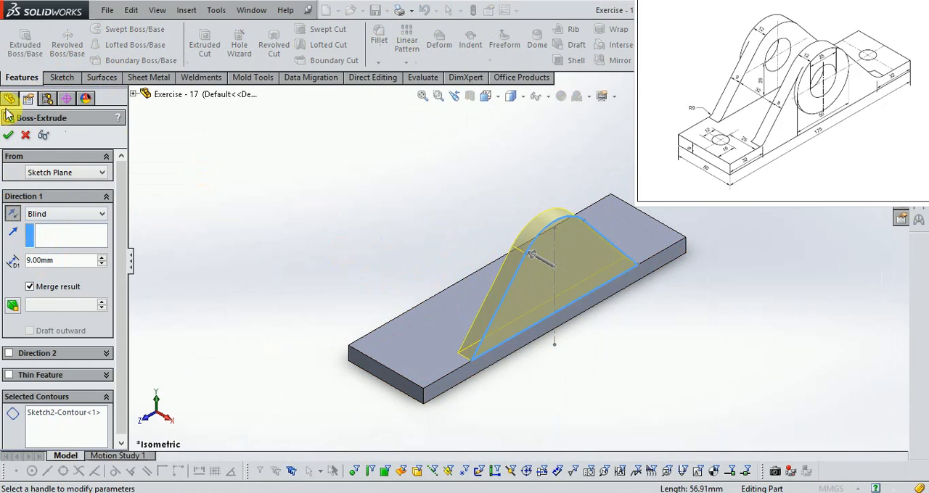
{"action": "left_click", "coordinate": [9, 138]}
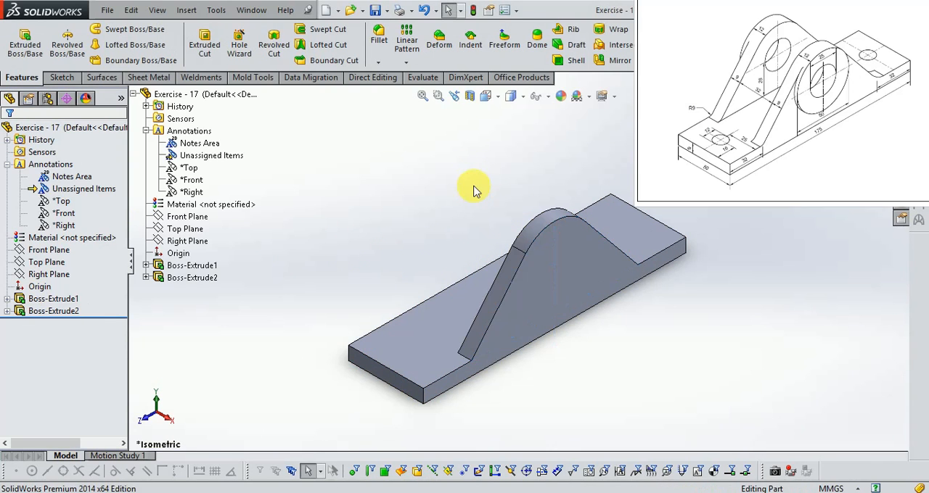
- Consult the reference drawing for the round boss and open a new sketch on the support's outer side face
{"action": "scroll", "coordinate": [486, 209], "scroll_direction": "down", "scroll_amount": 2}
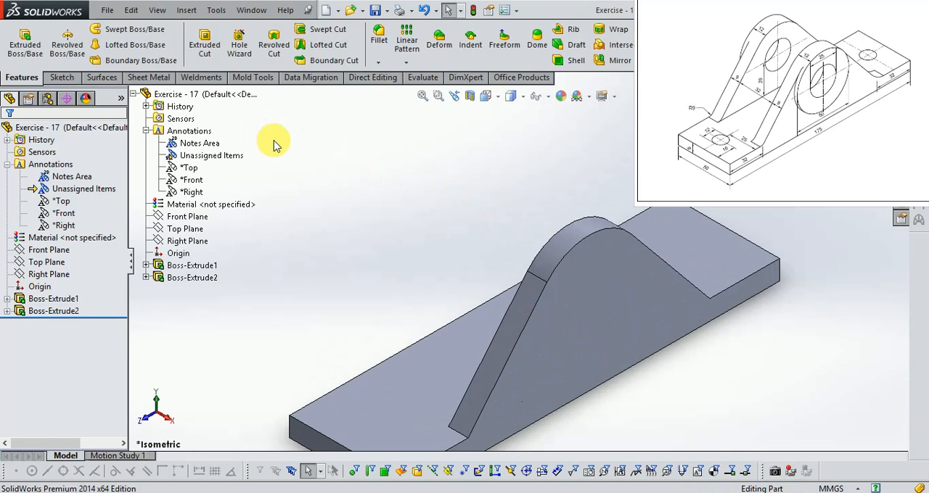
{"action": "left_click", "coordinate": [299, 492]}
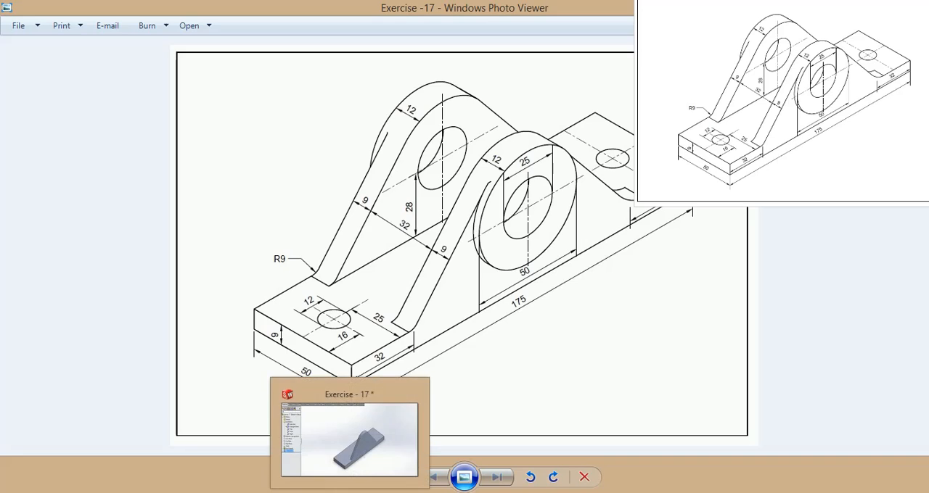
{"action": "left_click", "coordinate": [350, 492]}
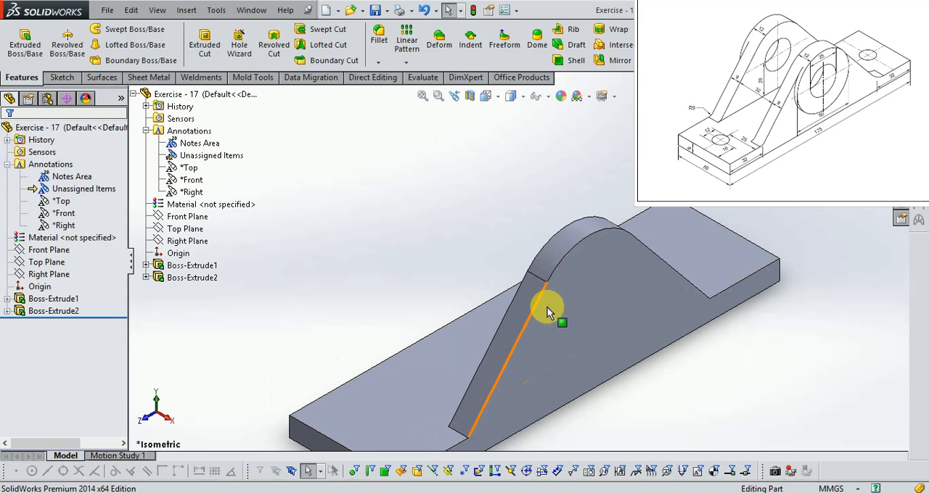
{"action": "left_click", "coordinate": [70, 80]}
{"action": "left_click", "coordinate": [19, 40]}
{"action": "left_click", "coordinate": [587, 318]}
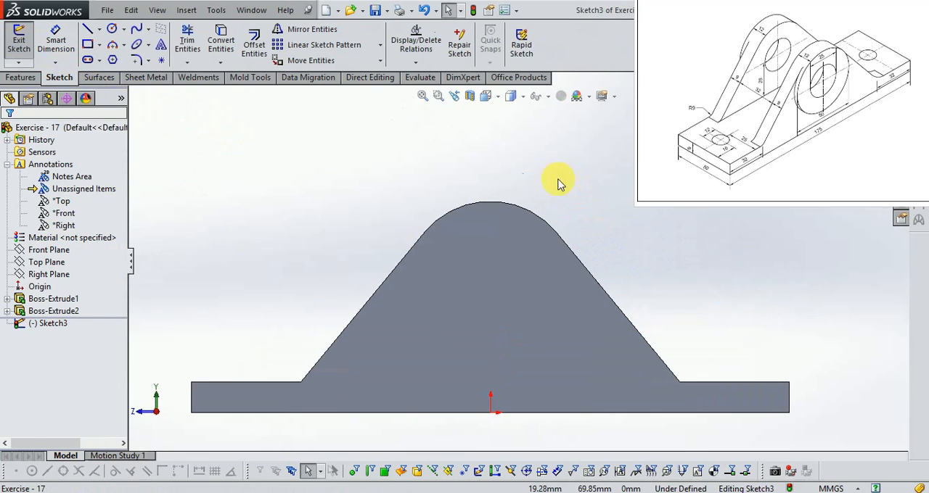
- Sketch a circle centred on the support's rounded top, dimension its diameter to 50 mm, and finish the sketch
{"action": "left_click", "coordinate": [112, 30]}
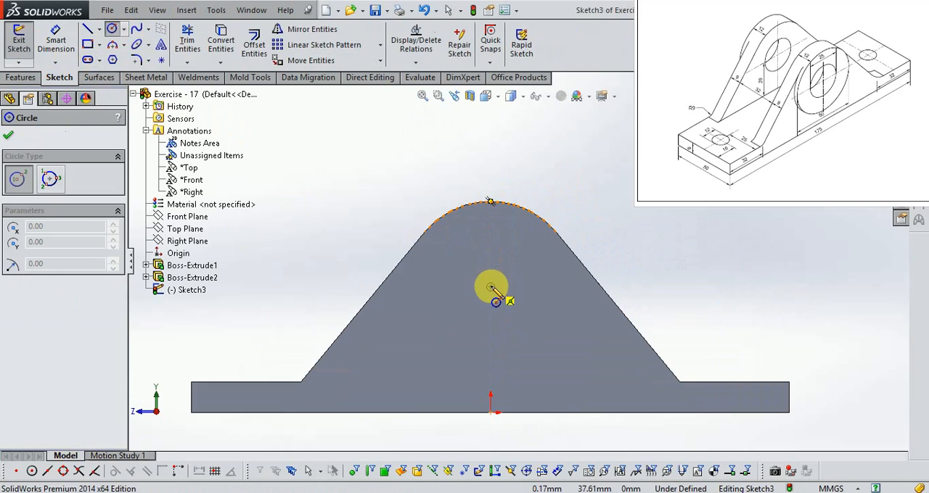
{"action": "left_click_drag", "start_coordinate": [490, 288], "coordinate": [564, 335]}
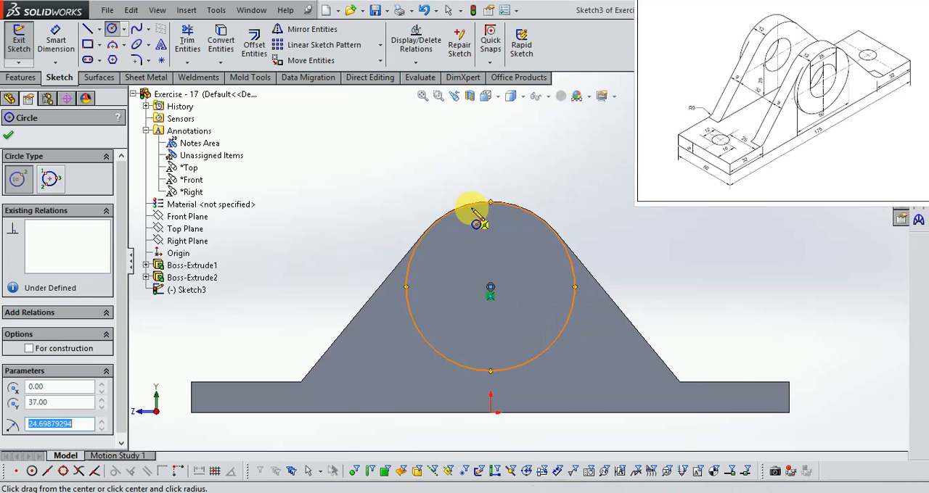
{"action": "left_click", "coordinate": [54, 50]}
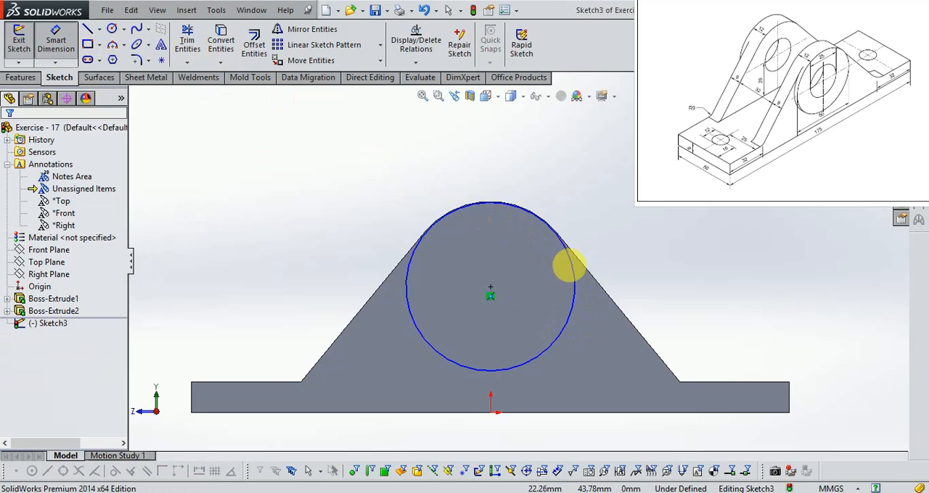
{"action": "left_click", "coordinate": [574, 269]}
{"action": "left_click", "coordinate": [630, 258]}
{"action": "type", "text": "50.0"}
{"action": "key", "text": "Return"}
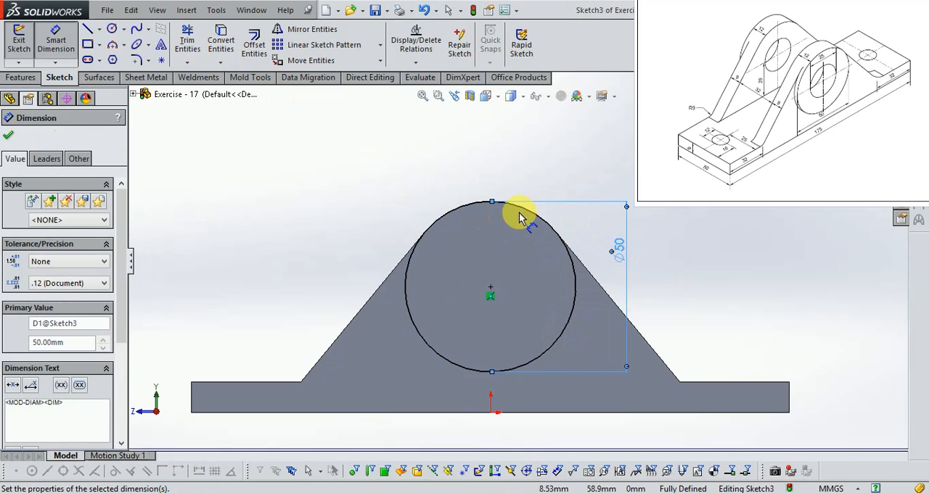
{"action": "scroll", "coordinate": [519, 215], "scroll_direction": "down", "scroll_amount": 1}
{"action": "scroll", "coordinate": [512, 193], "scroll_direction": "up", "scroll_amount": 2}
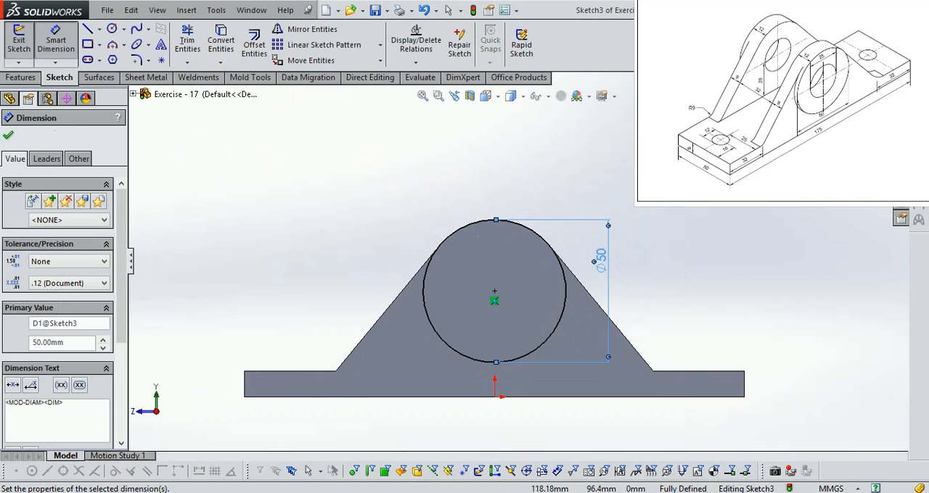
{"action": "left_click", "coordinate": [879, 108]}
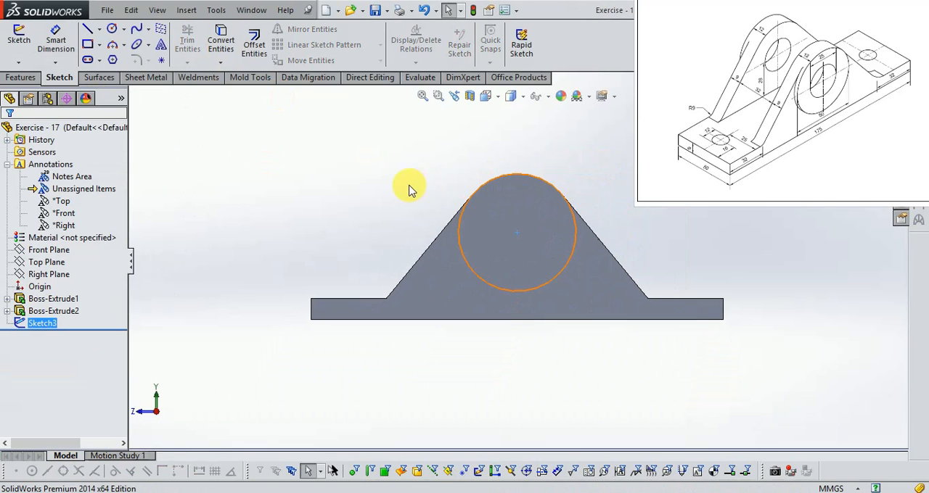
- Extrude the 50 mm circle 3 mm outward from the support face as a merged boss, checking the thickness against the reference drawing
{"action": "middle_click_drag", "start_coordinate": [363, 204], "coordinate": [440, 251]}
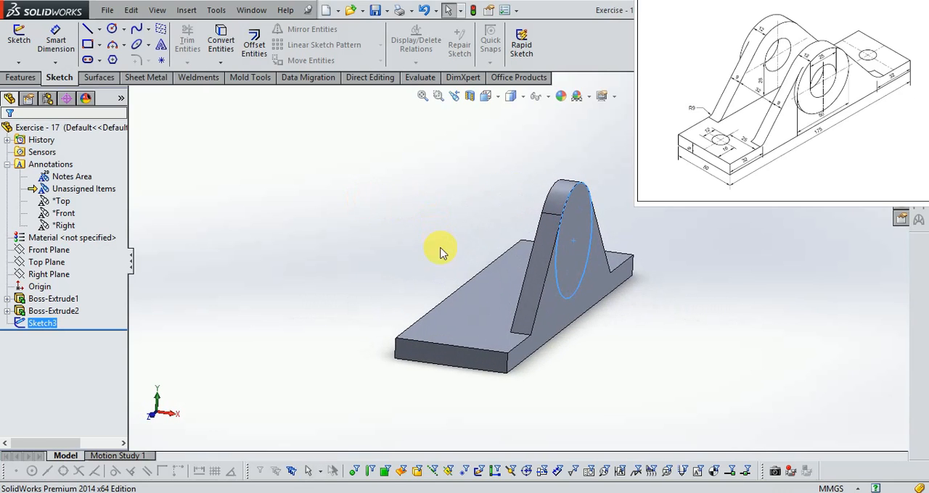
{"action": "scroll", "coordinate": [593, 229], "scroll_direction": "down", "scroll_amount": 3}
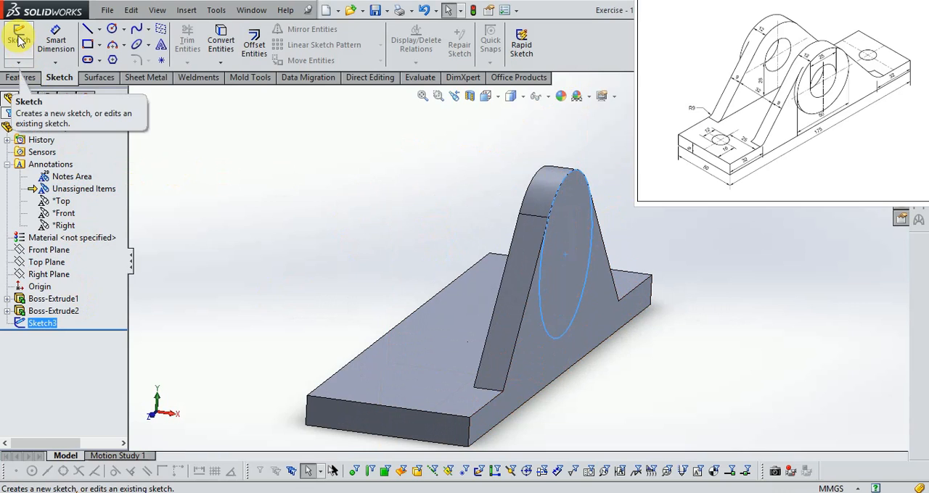
{"action": "left_click", "coordinate": [21, 78]}
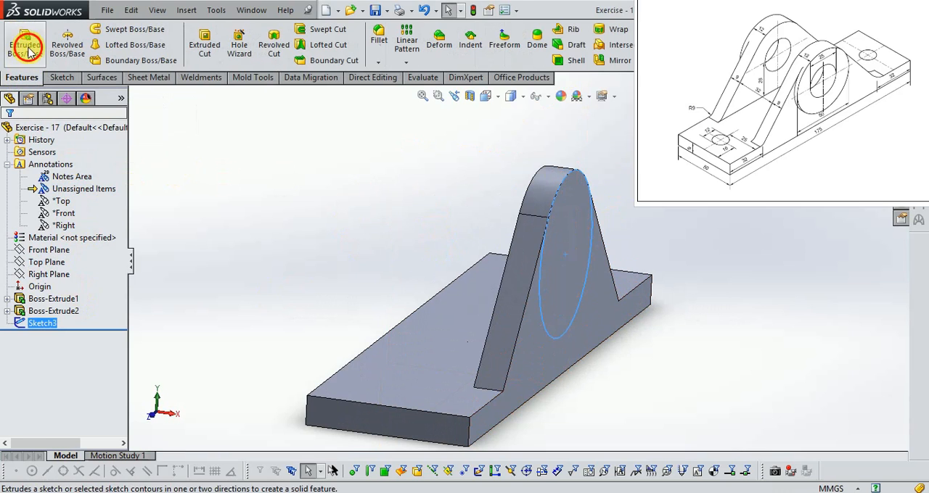
{"action": "left_click", "coordinate": [25, 43]}
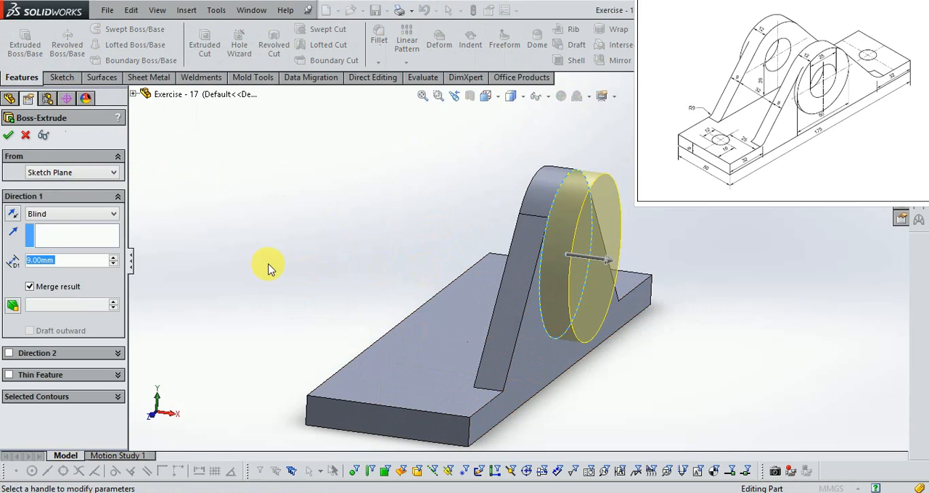
{"action": "type", "text": "3.0"}
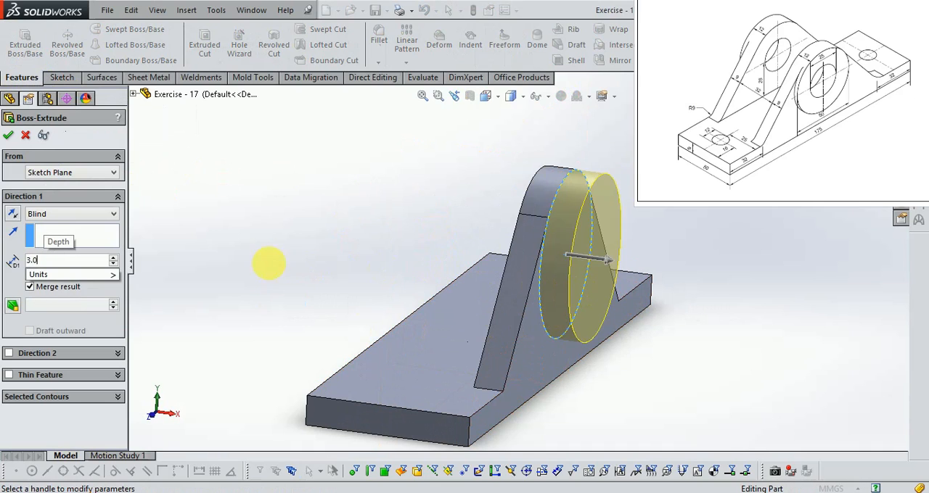
{"action": "key", "text": "Return"}
{"action": "left_click", "coordinate": [308, 492]}
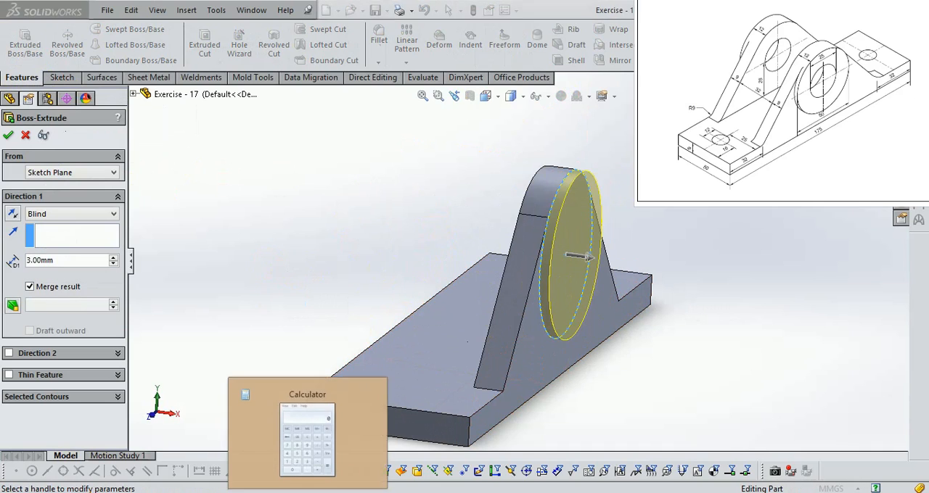
{"action": "left_click", "coordinate": [350, 492]}
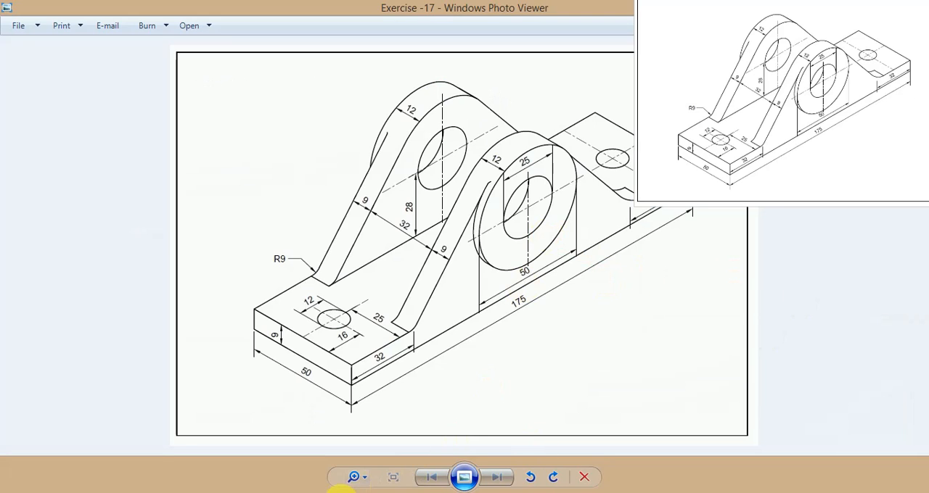
{"action": "left_click", "coordinate": [309, 492]}
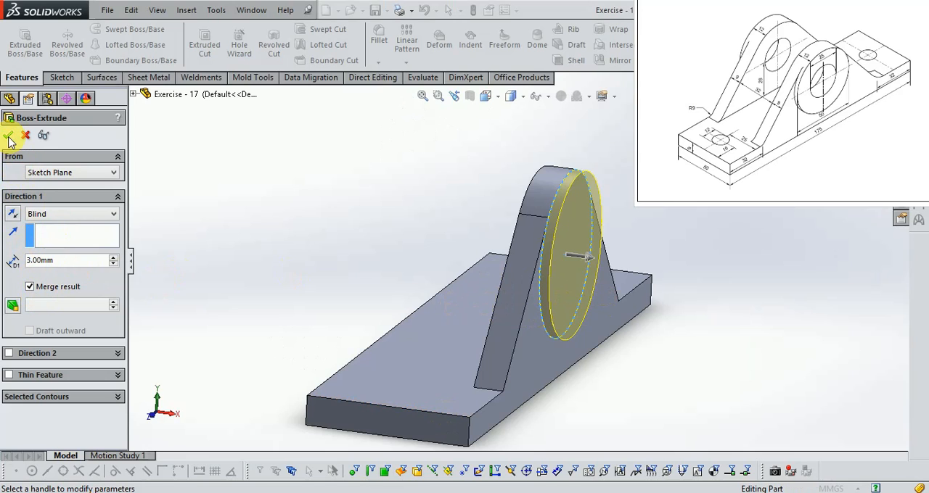
{"action": "key", "text": "Return"}
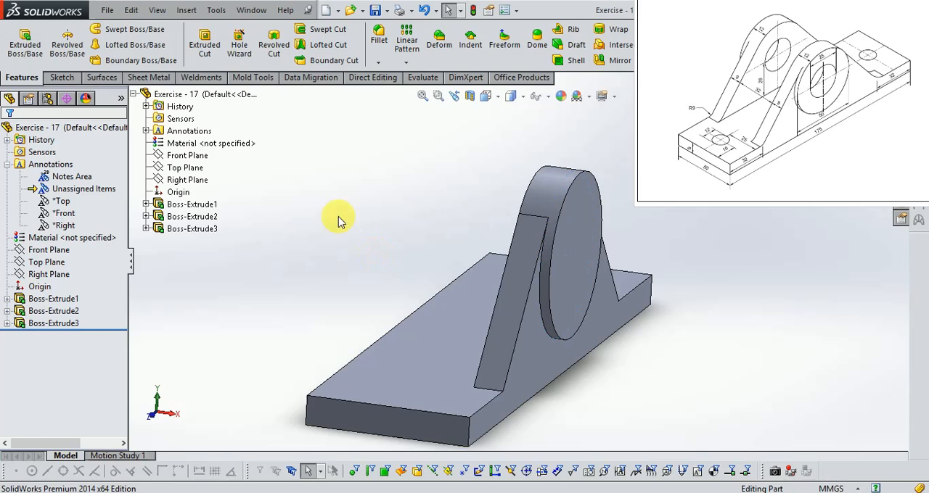
- Open a sketch on the round boss's outer face and draw a concentric circle about 21 mm in diameter
{"action": "left_click", "coordinate": [61, 77]}
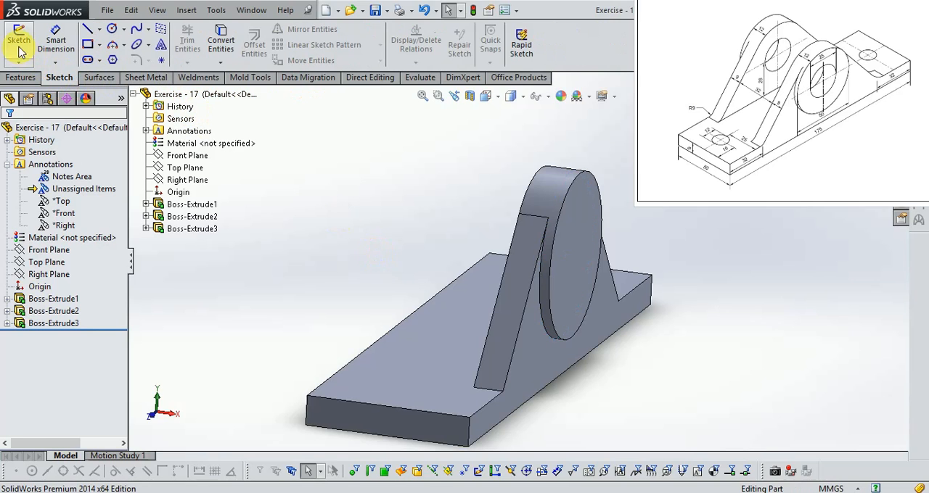
{"action": "left_click", "coordinate": [20, 42]}
{"action": "left_click", "coordinate": [567, 256]}
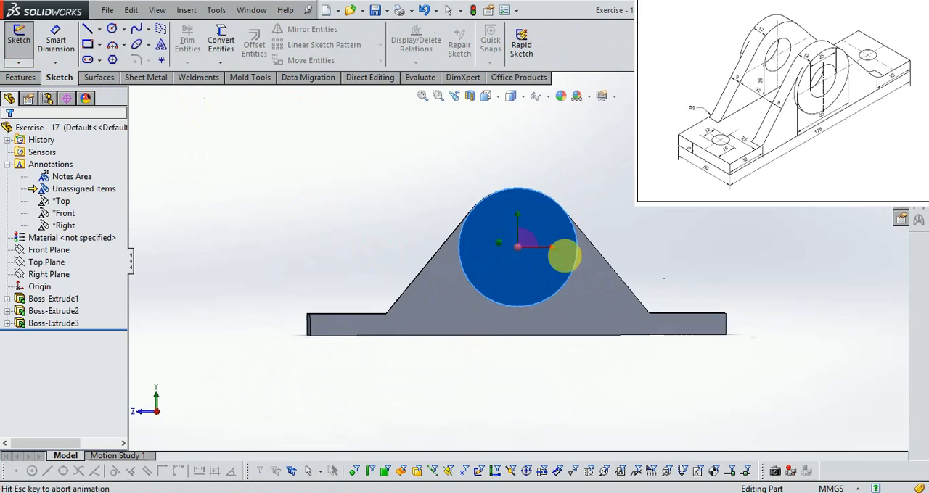
{"action": "left_click", "coordinate": [112, 28]}
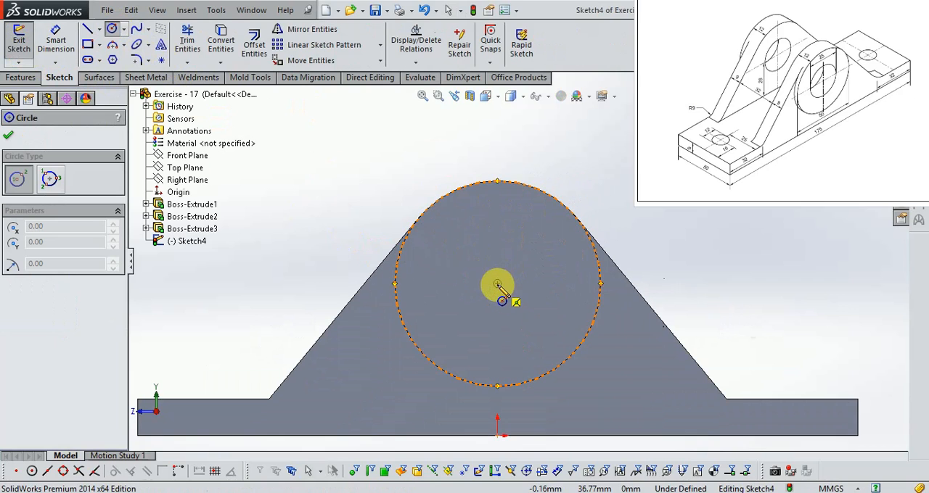
{"action": "left_click", "coordinate": [497, 283]}
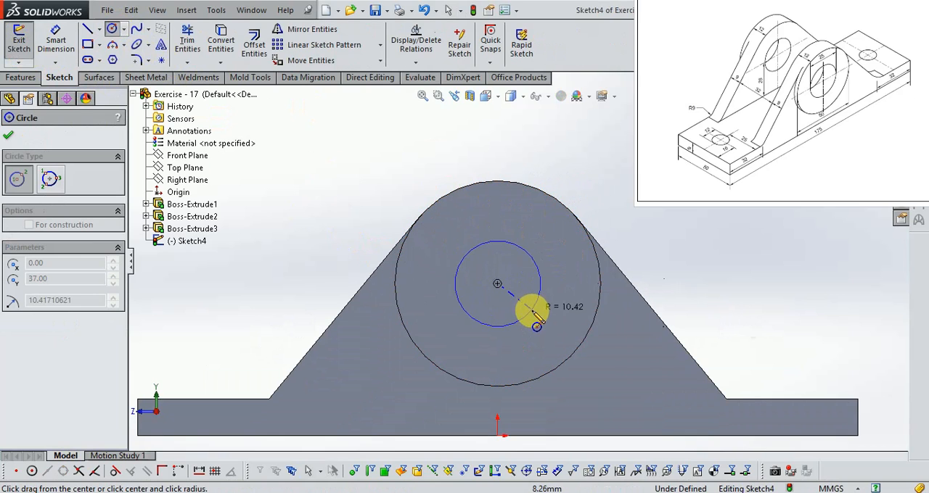
{"action": "left_click", "coordinate": [532, 307]}
{"action": "scroll", "coordinate": [534, 208], "scroll_direction": "down", "scroll_amount": 2}
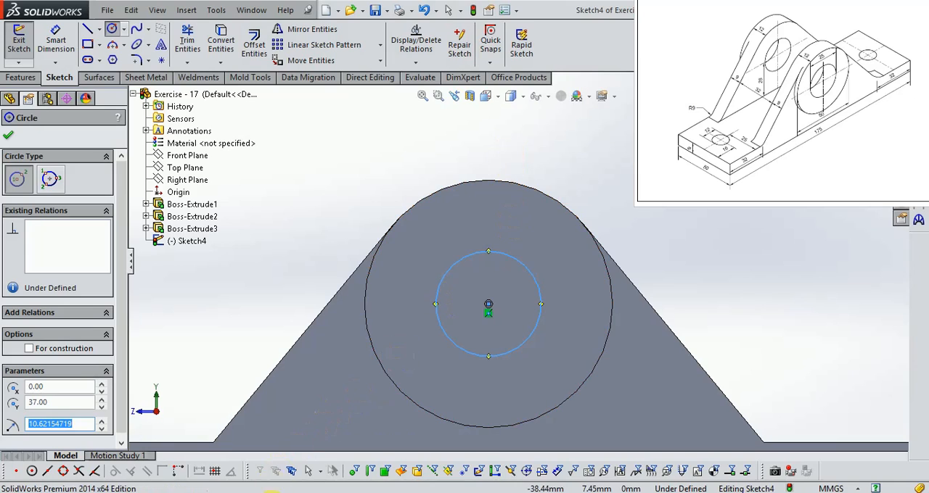
- Check the hole size in the reference drawing, dimension the inner circle's diameter to 25 mm, and finish the sketch
{"action": "left_click", "coordinate": [279, 492]}
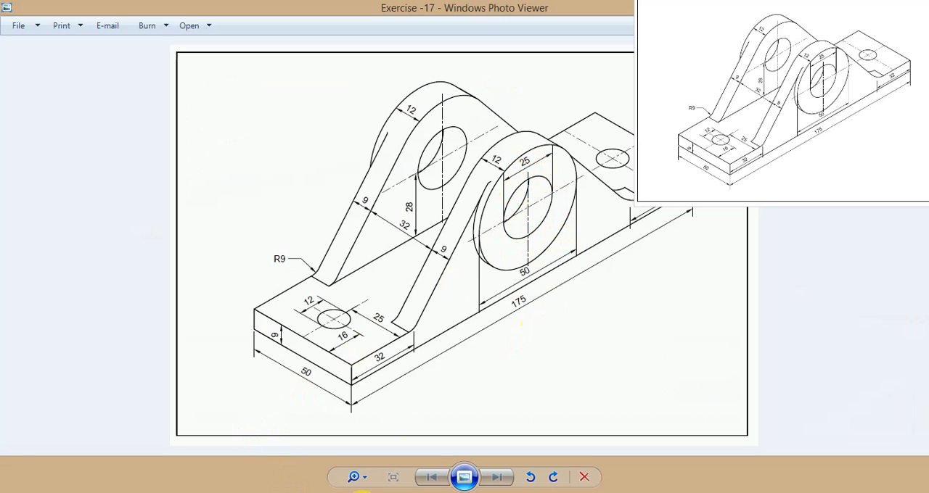
{"action": "left_click", "coordinate": [367, 492]}
{"action": "left_click", "coordinate": [56, 44]}
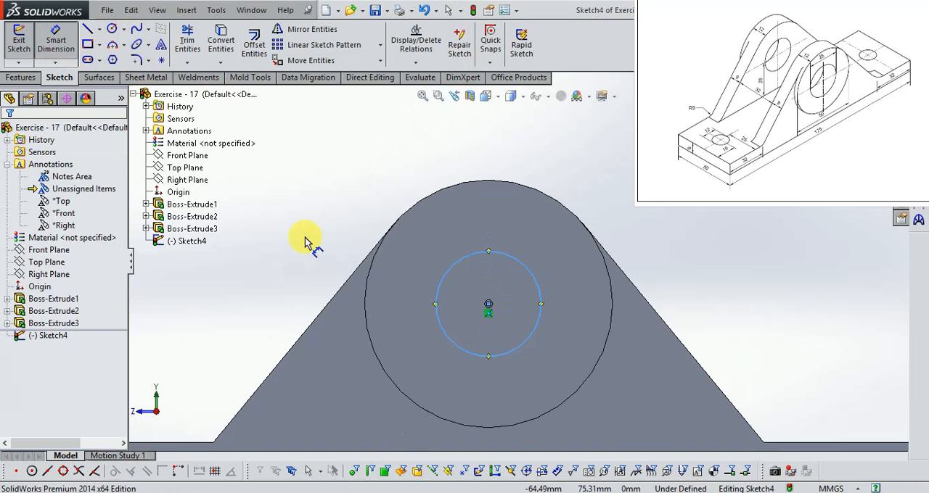
{"action": "left_click", "coordinate": [507, 257]}
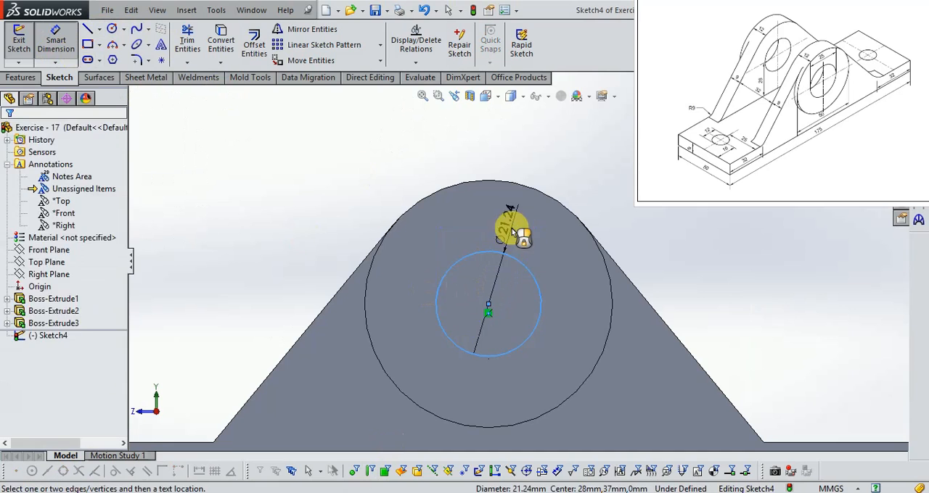
{"action": "left_click", "coordinate": [512, 231]}
{"action": "type", "text": "21"}
{"action": "key", "text": "Return"}
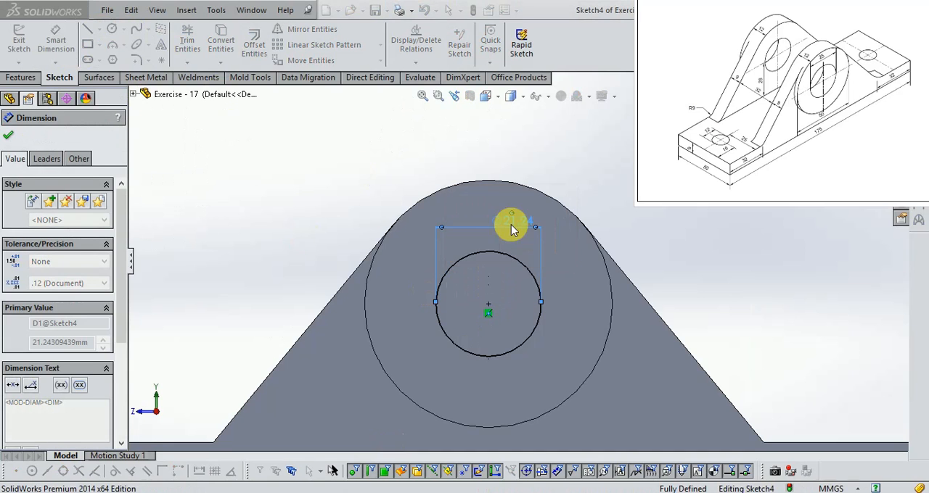
{"action": "left_click", "coordinate": [887, 122]}
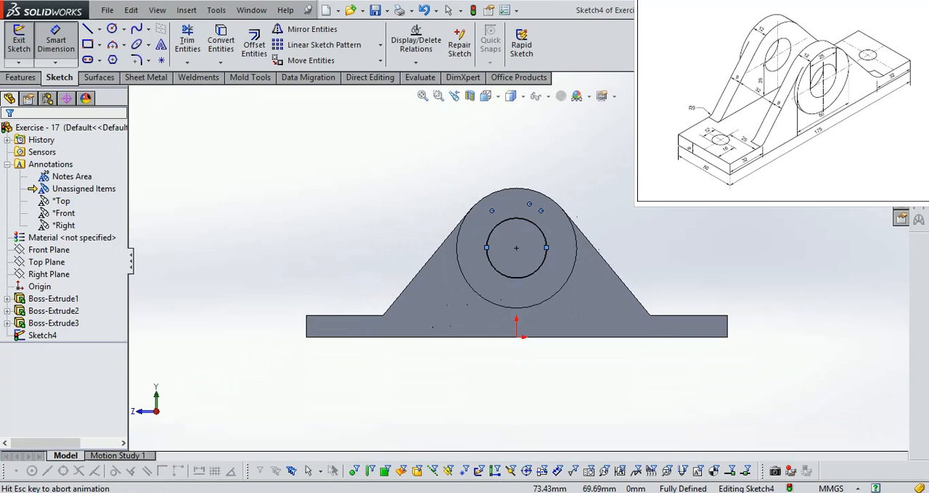
- Cut the inner circle 12 mm deep through the boss and support, checking the depth against the reference drawing
{"action": "mouse_move", "coordinate": [384, 212]}
{"action": "middle_mouse_down"}
{"action": "mouse_move", "coordinate": [417, 217]}
{"action": "mouse_move", "coordinate": [443, 243]}
{"action": "mouse_move", "coordinate": [439, 253]}
{"action": "middle_mouse_up"}
{"action": "scroll", "coordinate": [547, 254], "scroll_direction": "down", "scroll_amount": 3}
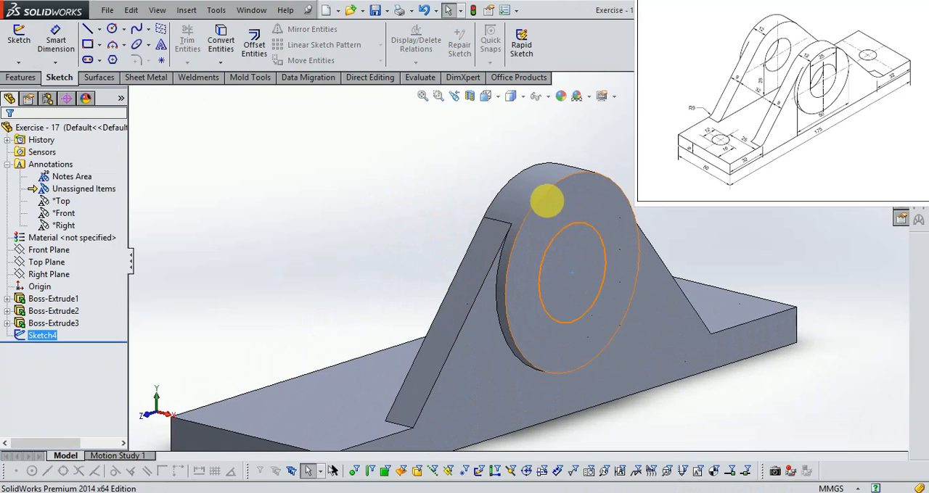
{"action": "left_click", "coordinate": [36, 78]}
{"action": "left_click", "coordinate": [204, 44]}
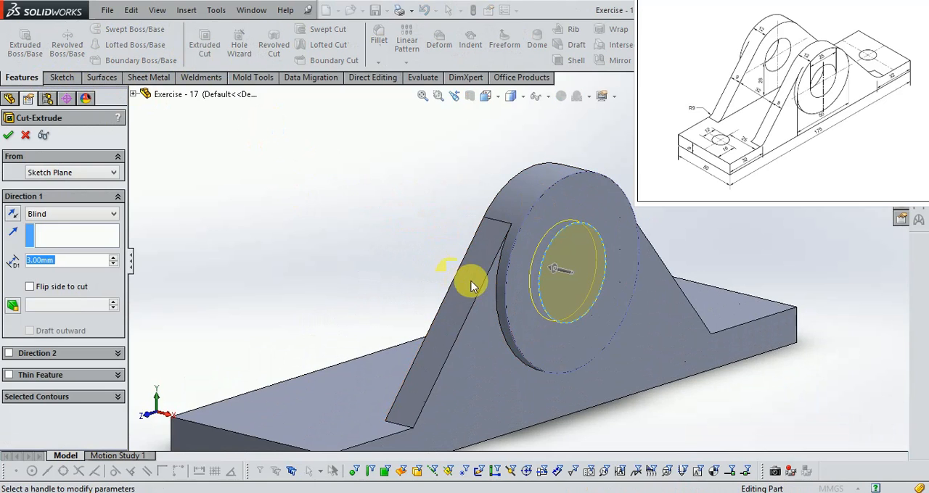
{"action": "type", "text": "12"}
{"action": "key", "text": "Return"}
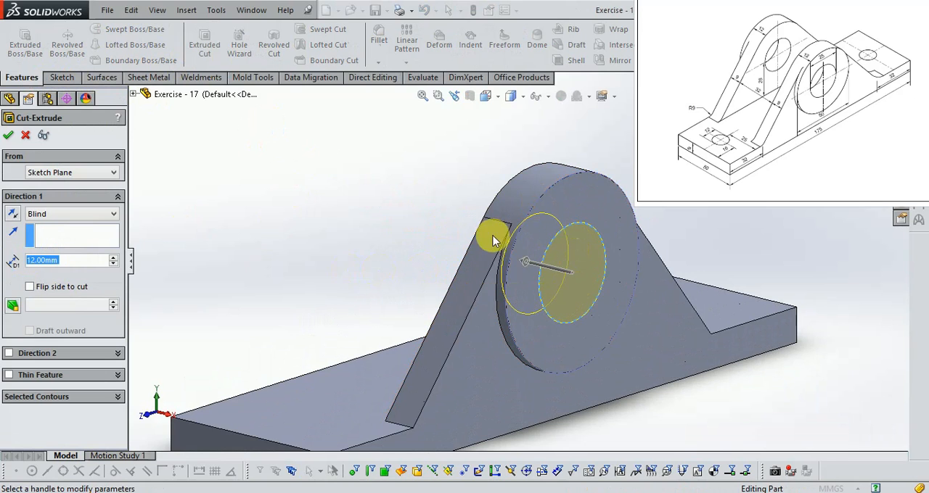
{"action": "left_click", "coordinate": [308, 492]}
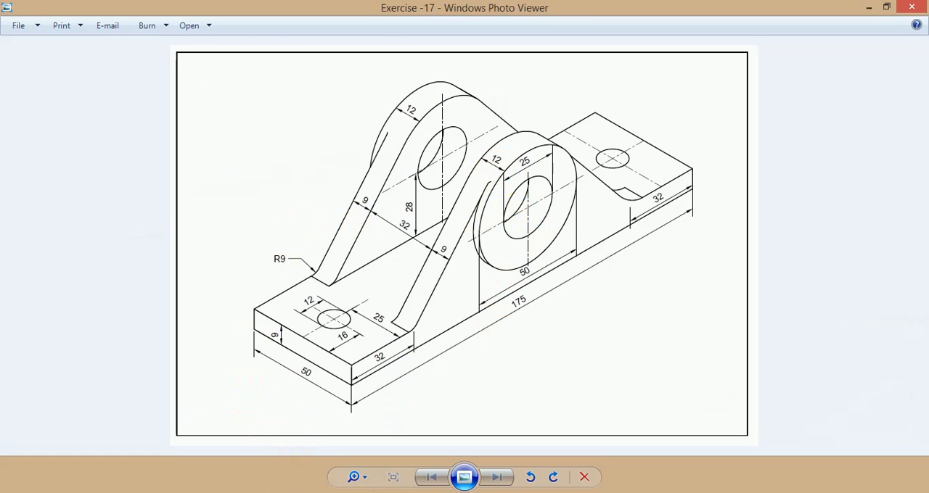
{"action": "left_click", "coordinate": [279, 492]}
{"action": "left_click", "coordinate": [9, 137]}
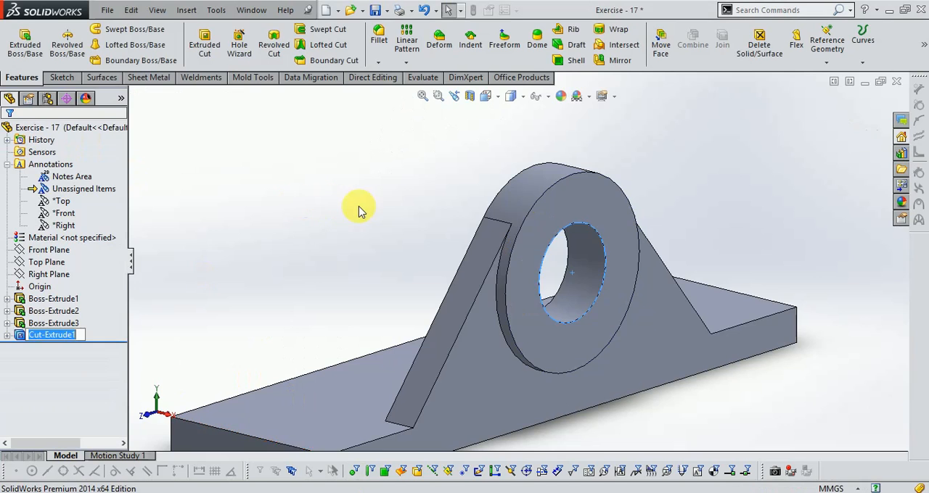
- Check the reference drawing and mirror the support, its round boss and the 25 mm hole cut about the Right Plane
{"action": "middle_click_drag", "start_coordinate": [396, 206], "coordinate": [408, 239]}
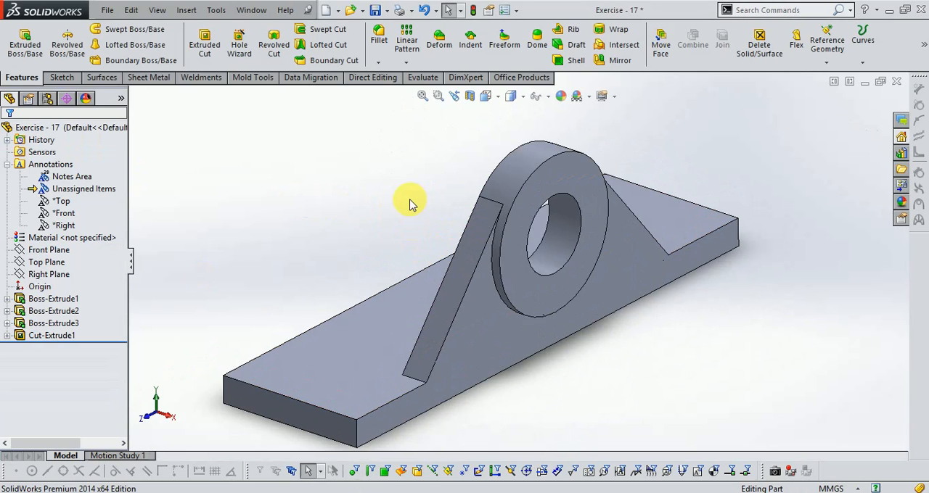
{"action": "left_click", "coordinate": [412, 492]}
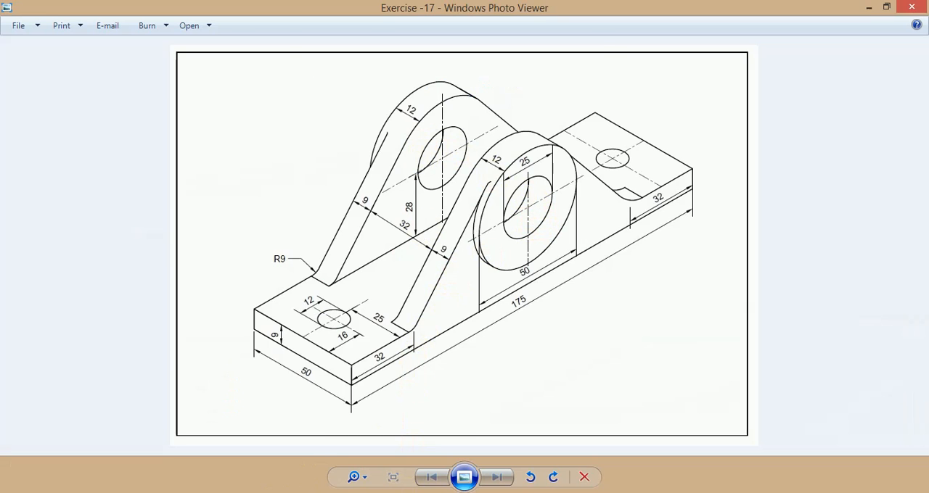
{"action": "left_click", "coordinate": [450, 492]}
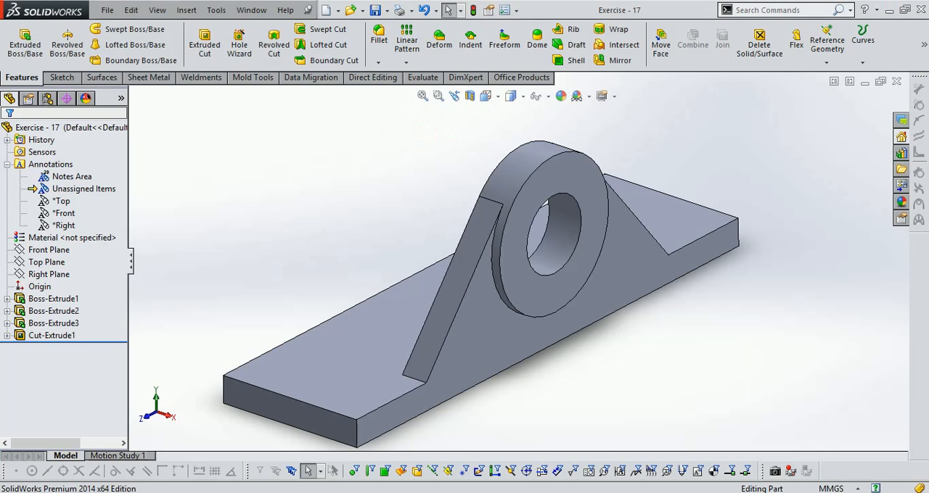
{"action": "left_click", "coordinate": [619, 62]}
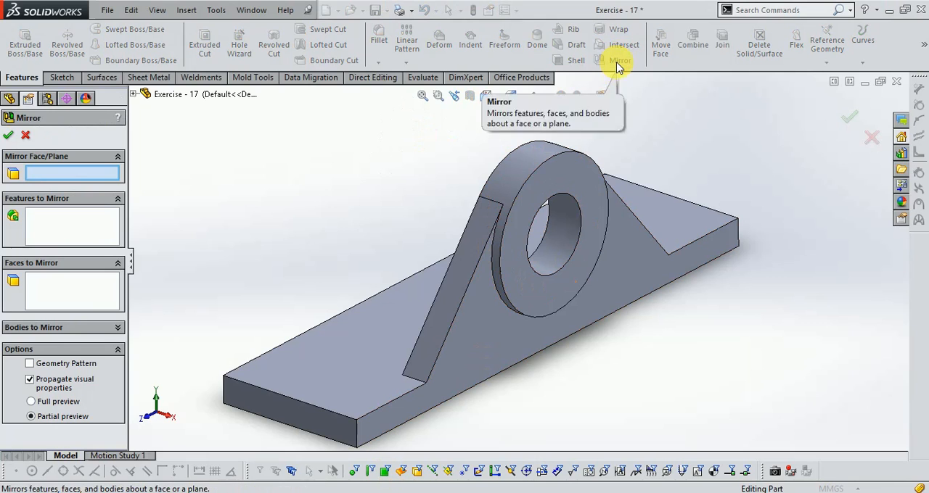
{"action": "left_click", "coordinate": [134, 96]}
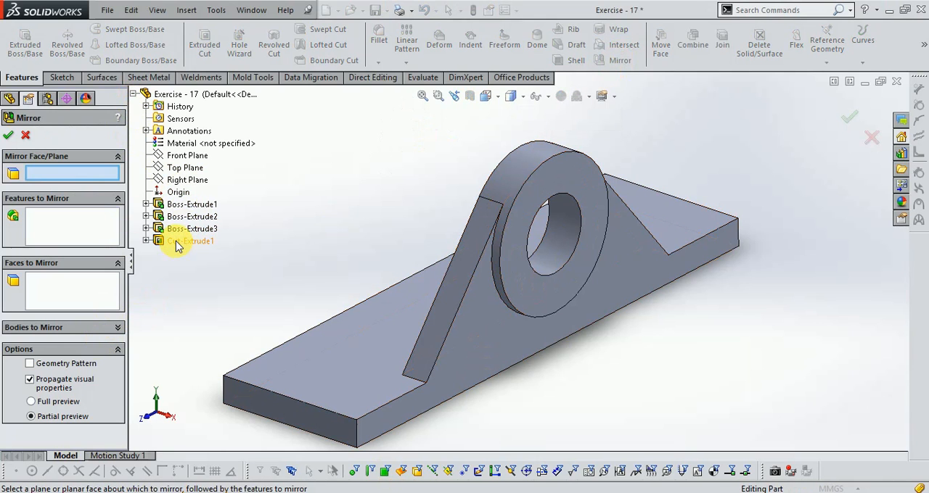
{"action": "left_click", "coordinate": [111, 231]}
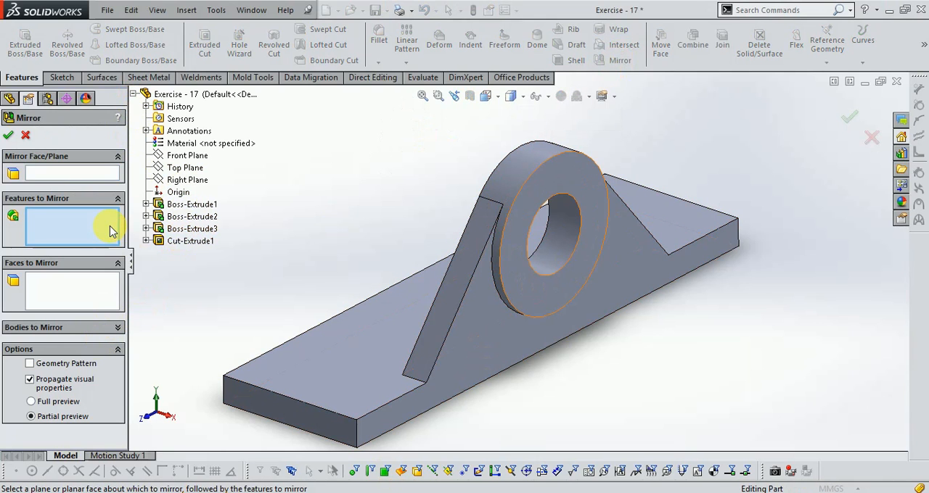
{"action": "left_click", "coordinate": [184, 244]}
{"action": "left_click", "coordinate": [182, 230]}
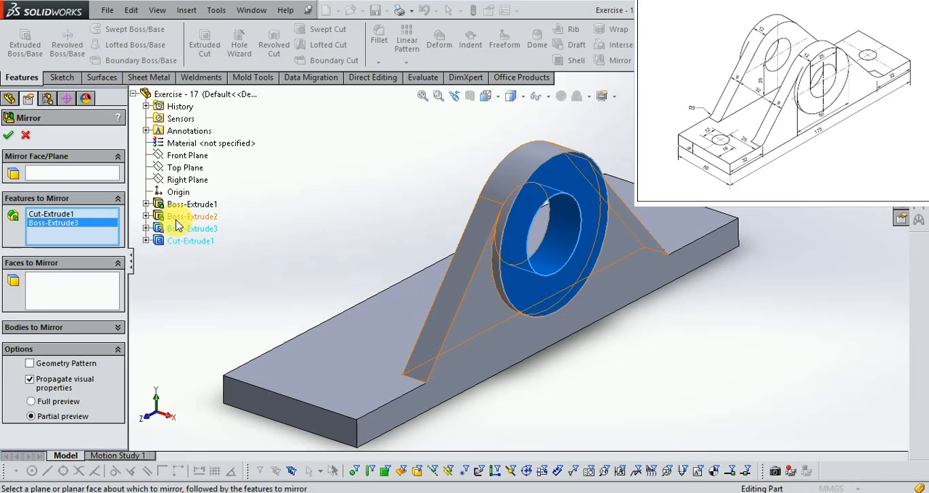
{"action": "left_click", "coordinate": [175, 220]}
{"action": "scroll", "coordinate": [437, 290], "scroll_direction": "up", "scroll_amount": 2}
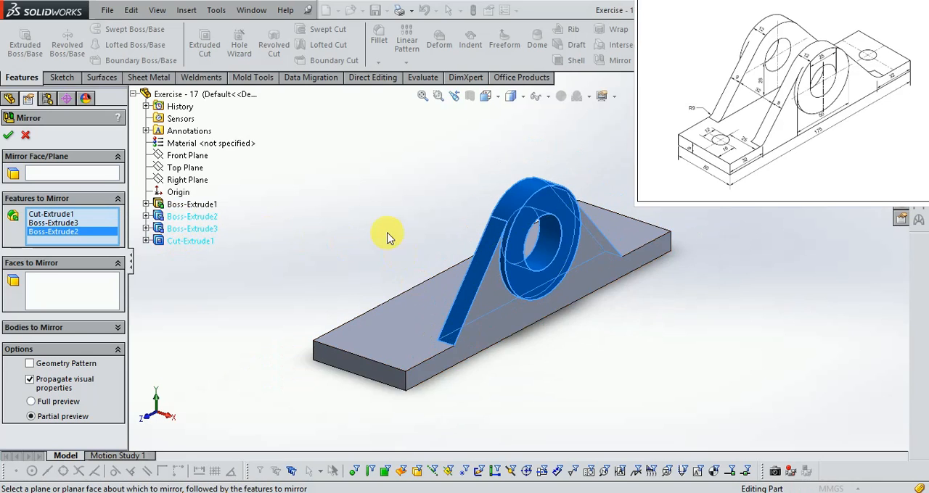
{"action": "scroll", "coordinate": [387, 236], "scroll_direction": "down", "scroll_amount": 2}
{"action": "left_click", "coordinate": [84, 172]}
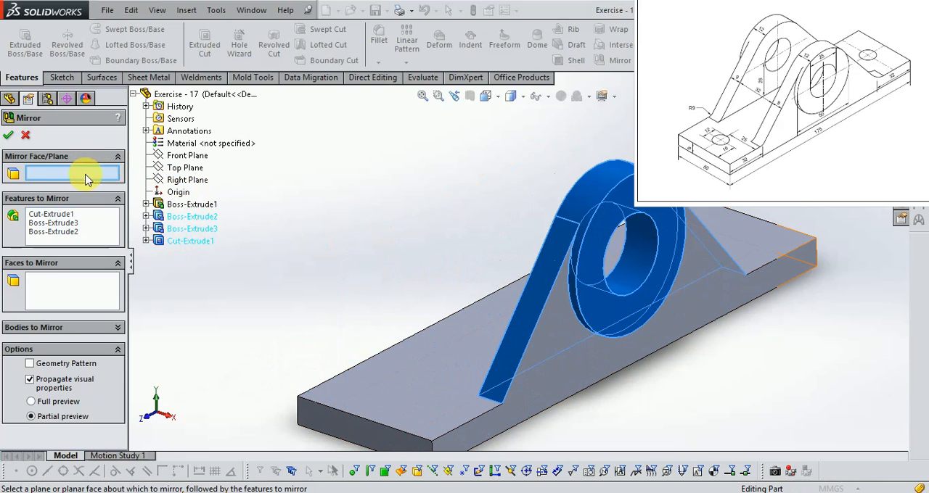
{"action": "left_click", "coordinate": [183, 180]}
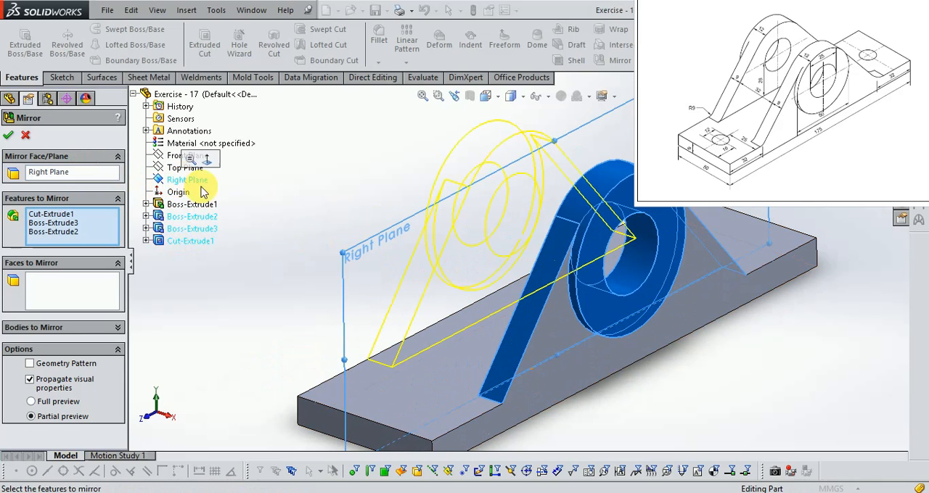
{"action": "key", "text": "Return"}
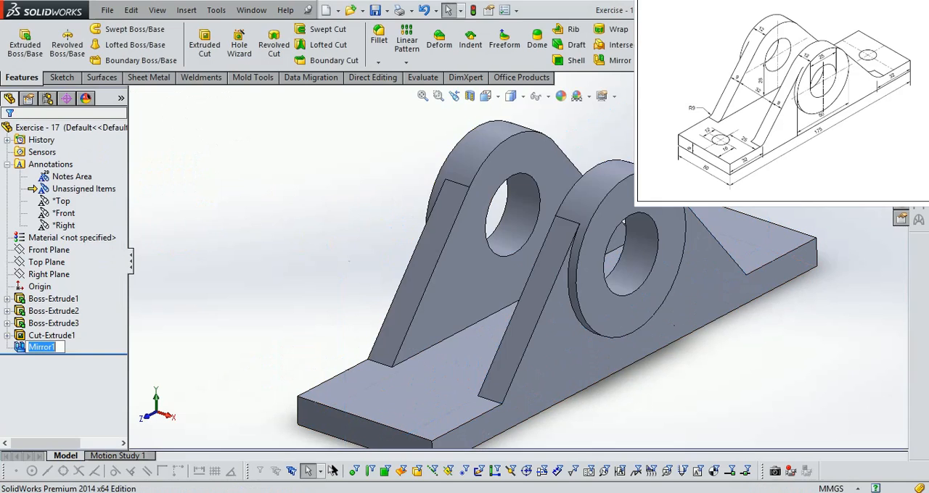
- Check the base hole dimensions in the reference drawing and open a sketch on the base plate's top face
{"action": "middle_click_drag", "start_coordinate": [338, 276], "coordinate": [372, 297]}
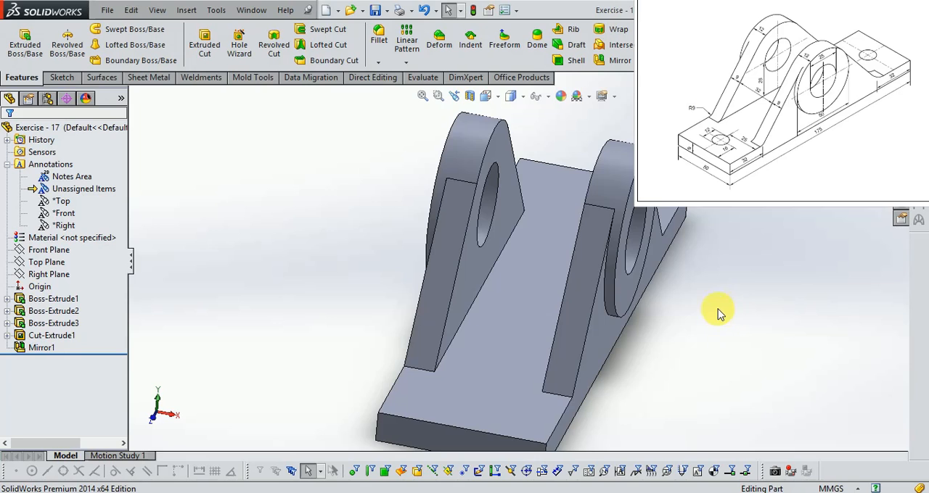
{"action": "middle_click_drag", "start_coordinate": [649, 309], "coordinate": [608, 339]}
{"action": "scroll", "coordinate": [691, 263], "scroll_direction": "down", "scroll_amount": 1}
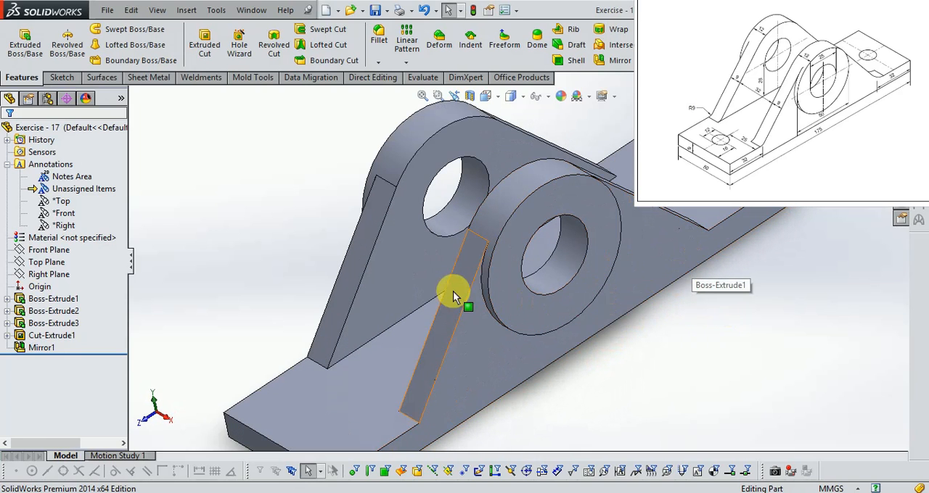
{"action": "left_click", "coordinate": [61, 78]}
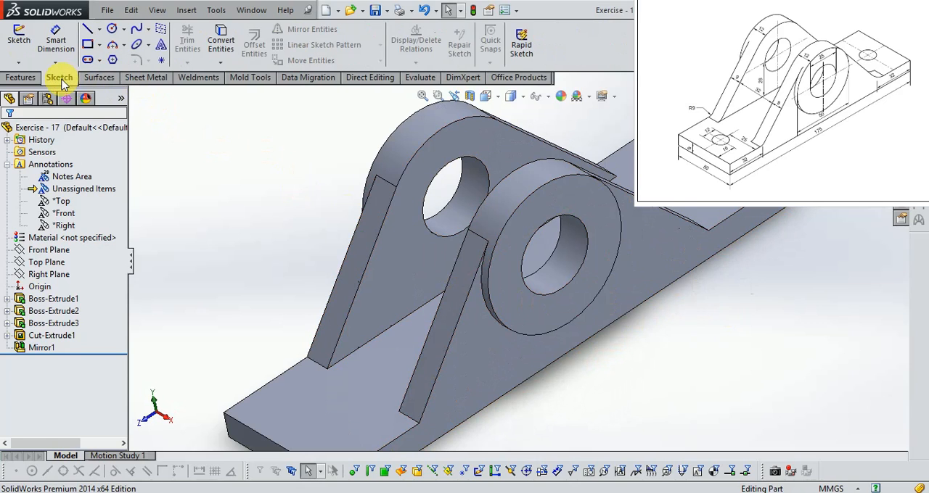
{"action": "key", "text": "alt+Tab"}
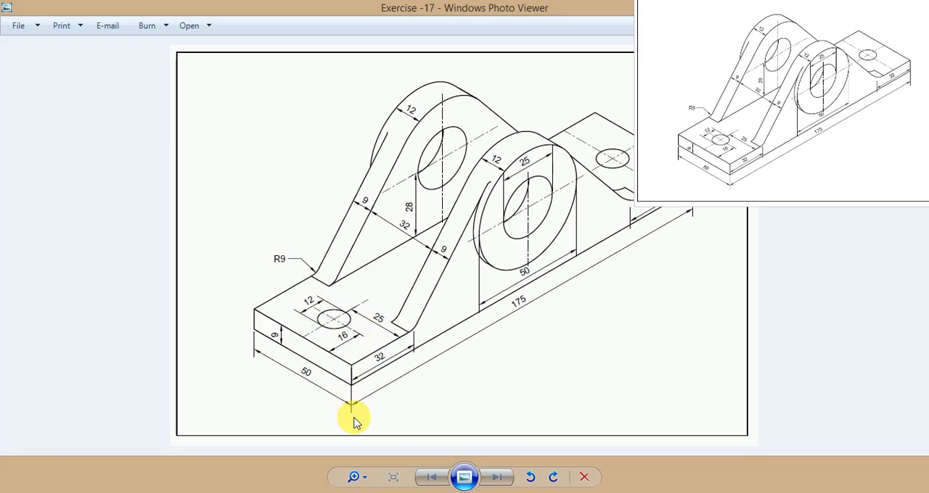
{"action": "left_click", "coordinate": [338, 492]}
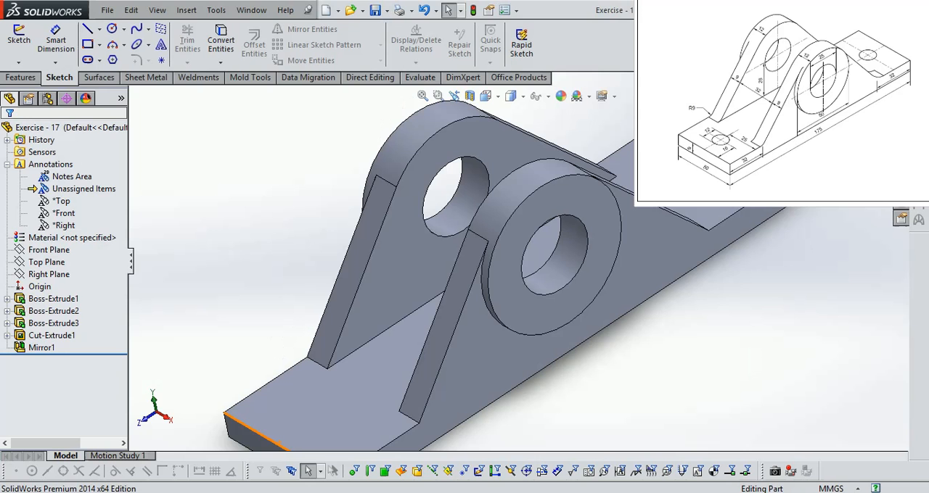
{"action": "scroll", "coordinate": [168, 200], "scroll_direction": "up", "scroll_amount": 1}
{"action": "left_click", "coordinate": [19, 36]}
{"action": "left_click", "coordinate": [360, 391]}
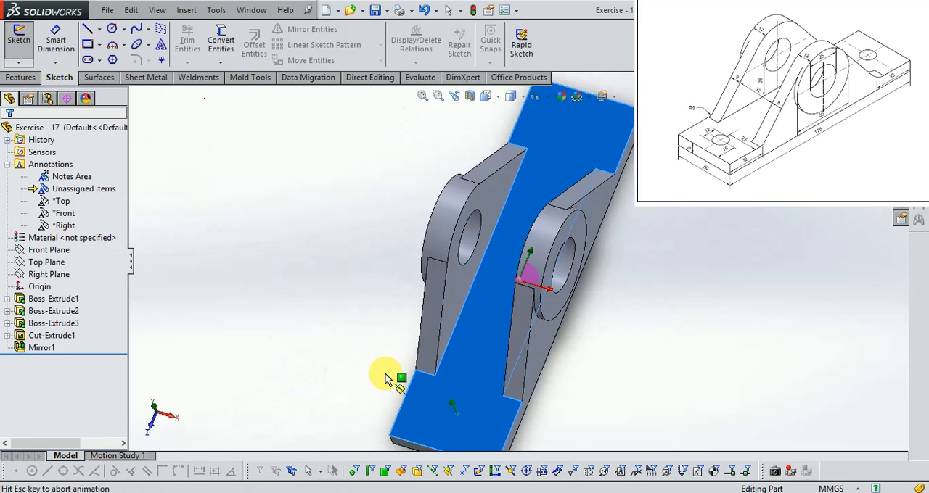
{"action": "scroll", "coordinate": [514, 313], "scroll_direction": "down", "scroll_amount": 2}
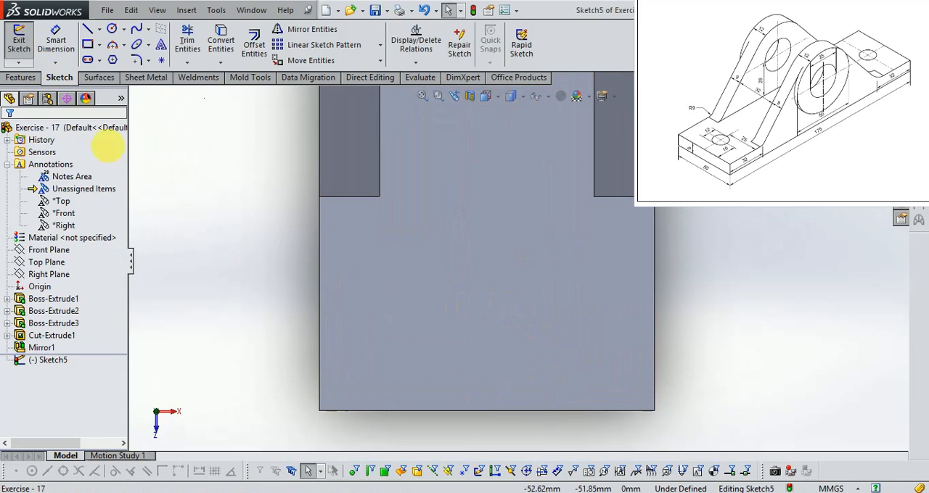
- Draw a vertical centerline about 95 mm long from the origin to beyond the base plate's front end
{"action": "left_click", "coordinate": [99, 31]}
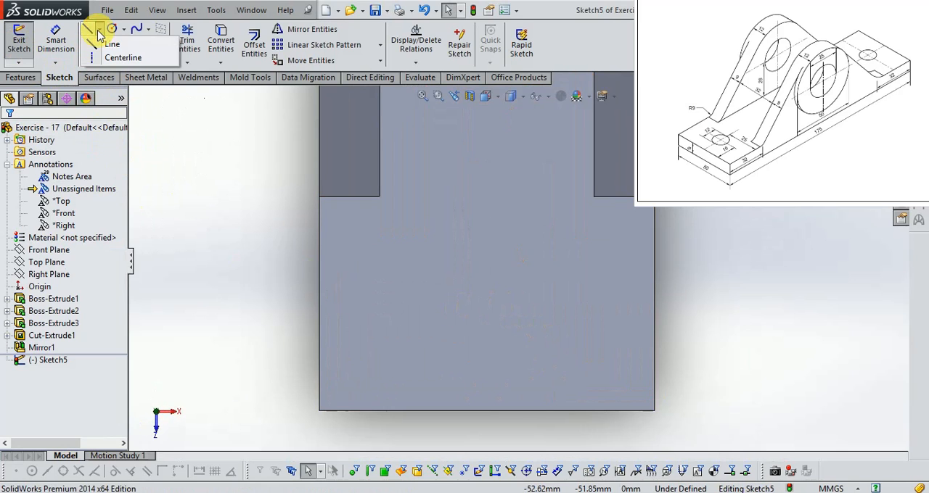
{"action": "left_click", "coordinate": [122, 59]}
{"action": "scroll", "coordinate": [273, 379], "scroll_direction": "up", "scroll_amount": 4}
{"action": "scroll", "coordinate": [414, 317], "scroll_direction": "up", "scroll_amount": 2}
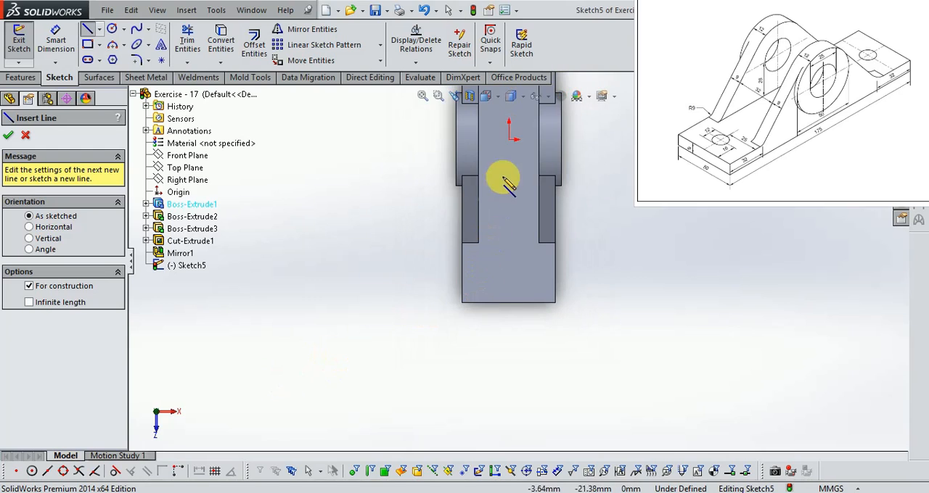
{"action": "left_click", "coordinate": [509, 139]}
{"action": "scroll", "coordinate": [518, 307], "scroll_direction": "down", "scroll_amount": 5}
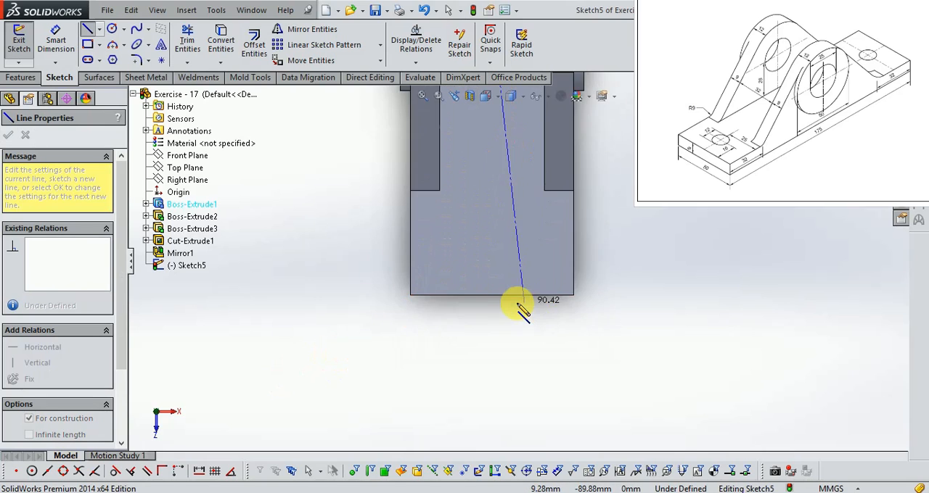
{"action": "left_click", "coordinate": [490, 330]}
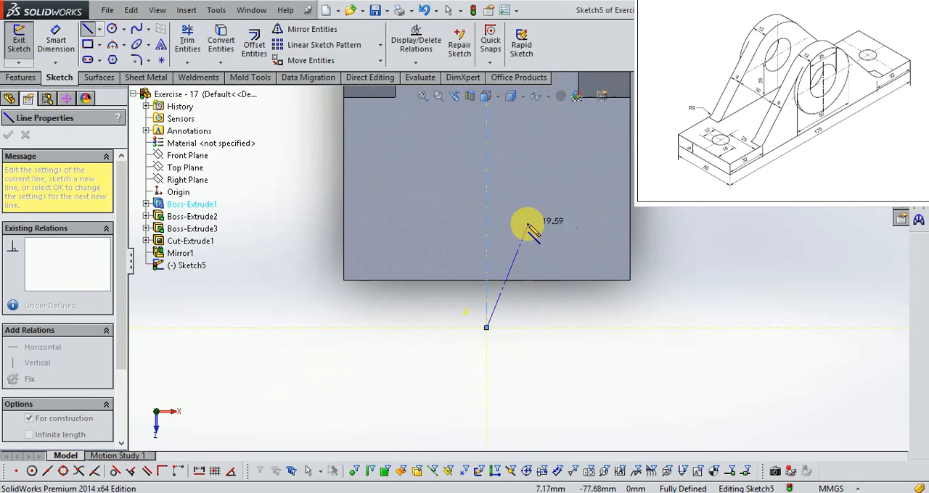
{"action": "scroll", "coordinate": [488, 232], "scroll_direction": "down", "scroll_amount": 3}
{"action": "key", "text": "Escape"}
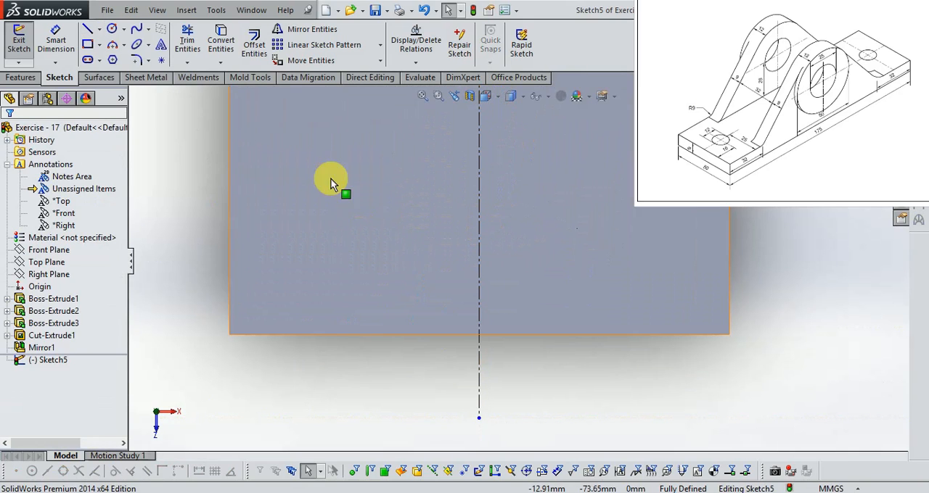
- Draw a circle centred on the centerline near the plate's front end and dimension its diameter to 12 mm
{"action": "left_click", "coordinate": [113, 29]}
{"action": "left_click_drag", "start_coordinate": [479, 241], "coordinate": [505, 270]}
{"action": "left_click", "coordinate": [65, 48]}
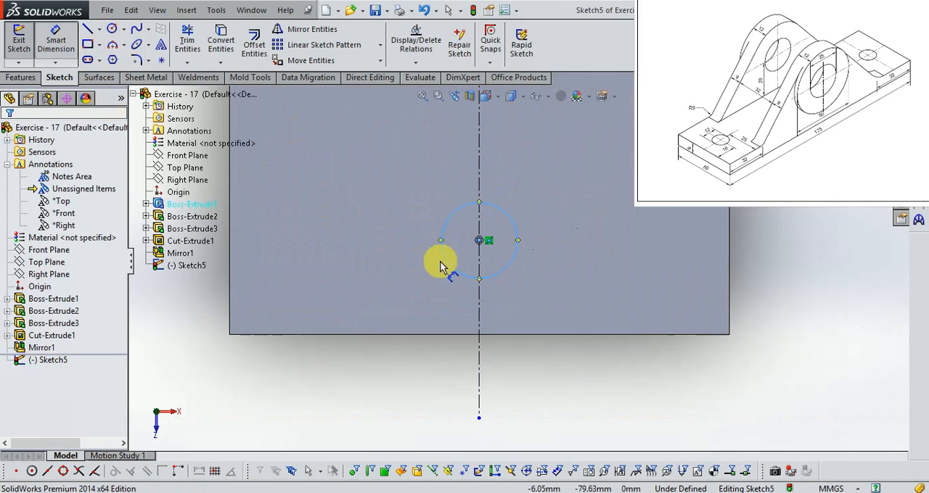
{"action": "left_click", "coordinate": [445, 217]}
{"action": "left_click", "coordinate": [361, 221]}
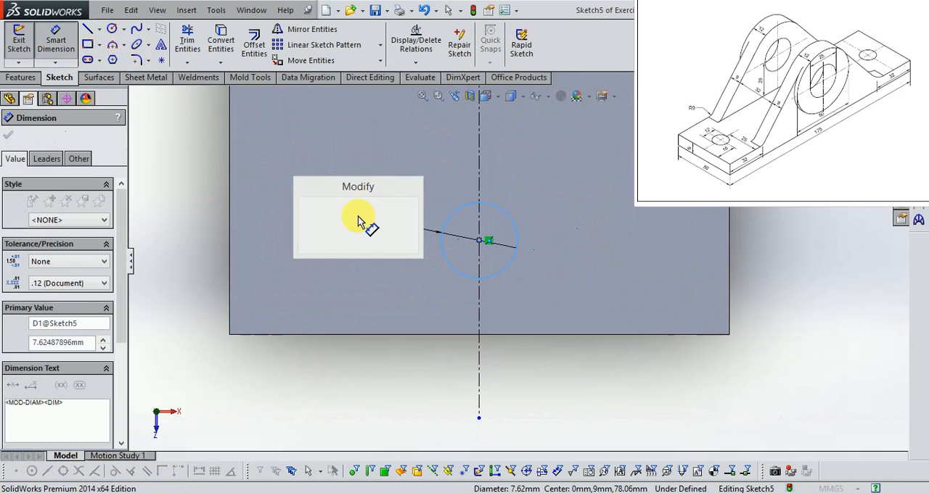
{"action": "type", "text": "12.0"}
{"action": "key", "text": "Return"}
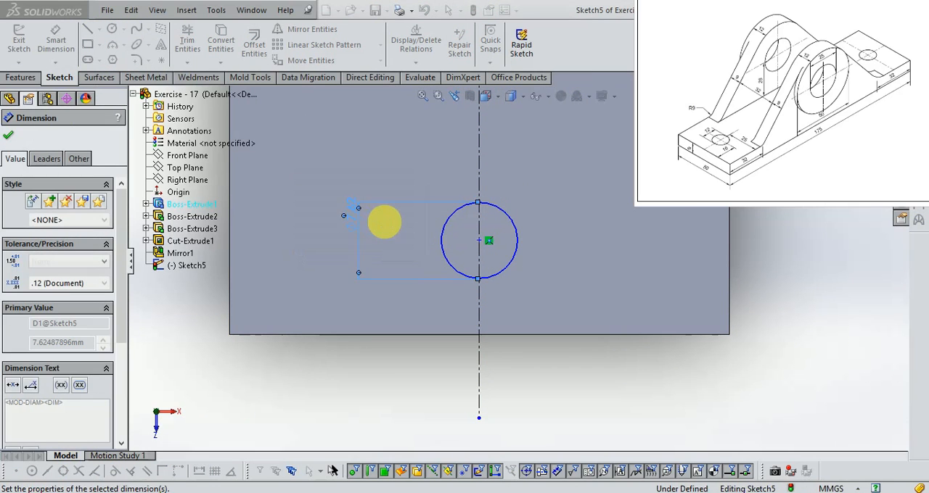
{"action": "scroll", "coordinate": [485, 239], "scroll_direction": "down", "scroll_amount": 3}
{"action": "scroll", "coordinate": [350, 207], "scroll_direction": "down", "scroll_amount": 2}
{"action": "left_click_drag", "start_coordinate": [351, 207], "coordinate": [363, 272]}
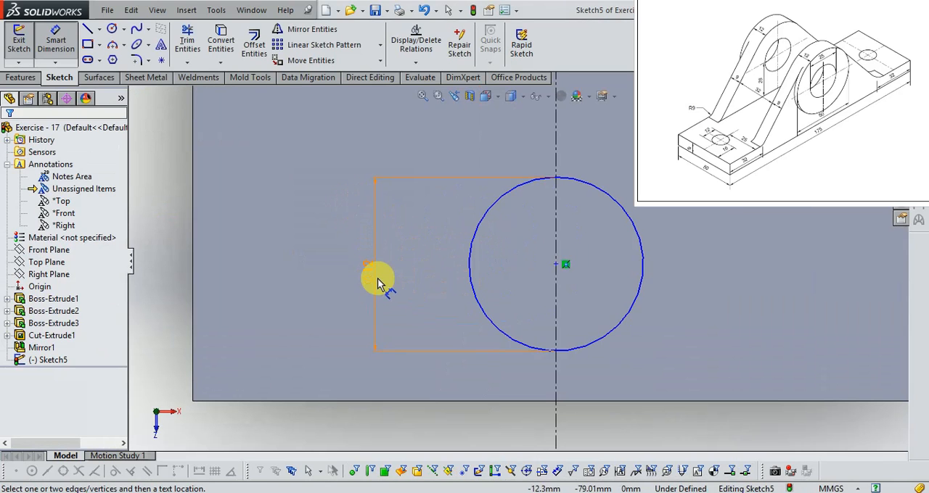
- Dimension the circle's centre 16 mm from the plate's front edge, checking the hole position against the reference drawing
{"action": "key", "text": "alt+Tab"}
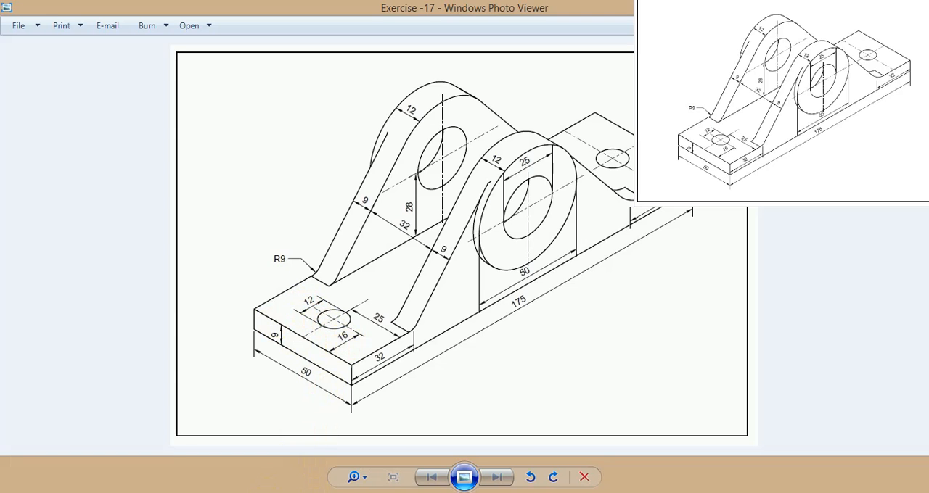
{"action": "key", "text": "alt+Tab"}
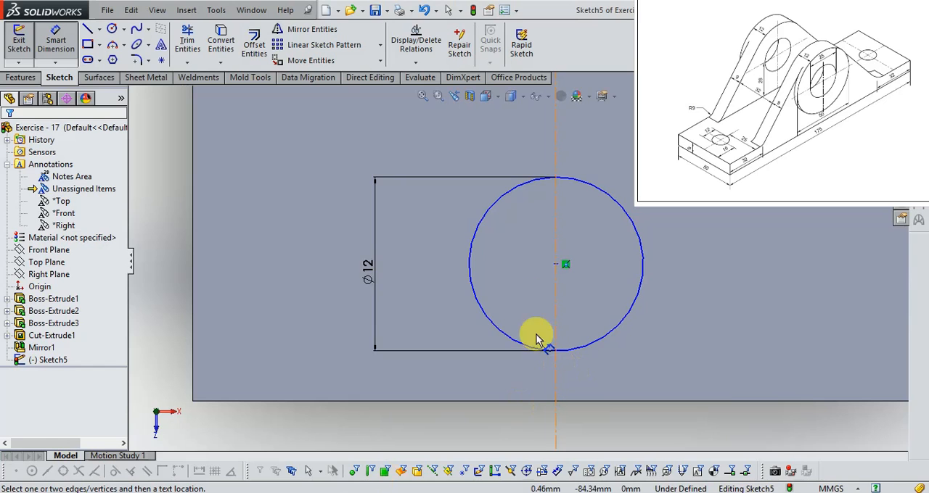
{"action": "left_click", "coordinate": [555, 265]}
{"action": "left_click", "coordinate": [622, 400]}
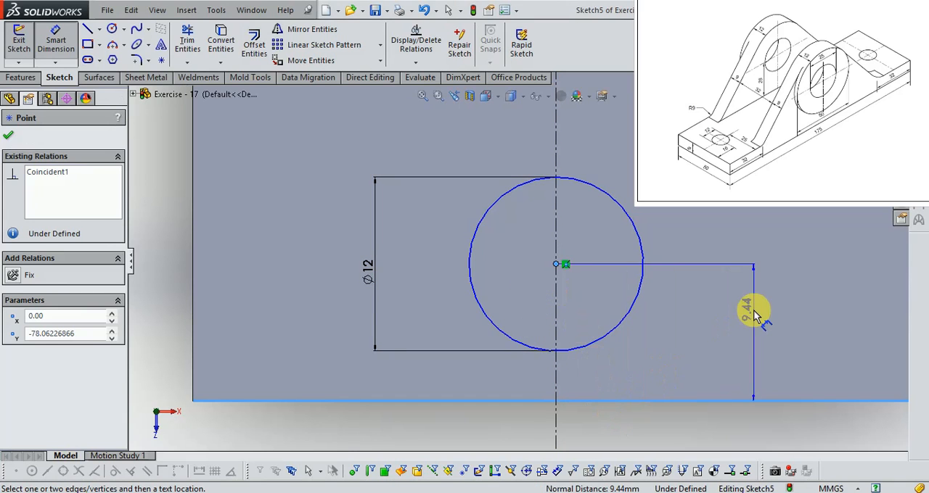
{"action": "left_click", "coordinate": [740, 325]}
{"action": "type", "text": "16"}
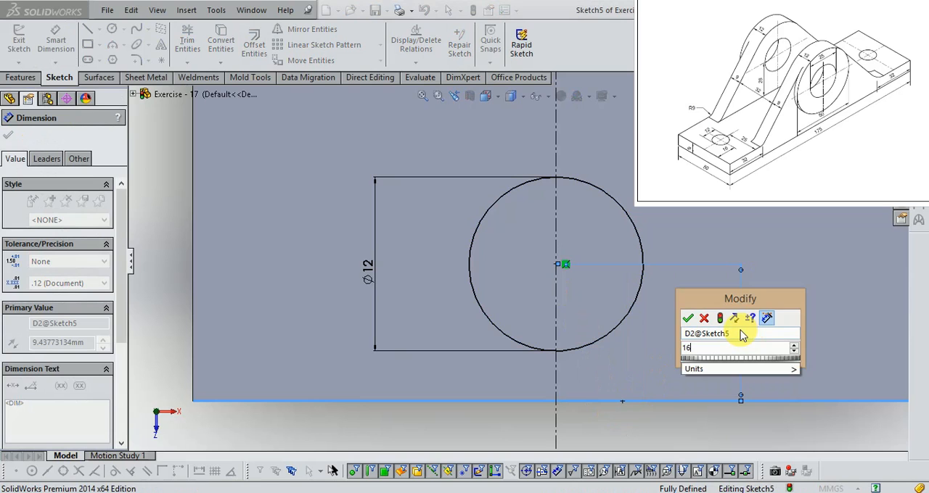
{"action": "key", "text": "Return"}
{"action": "scroll", "coordinate": [651, 336], "scroll_direction": "up", "scroll_amount": 2}
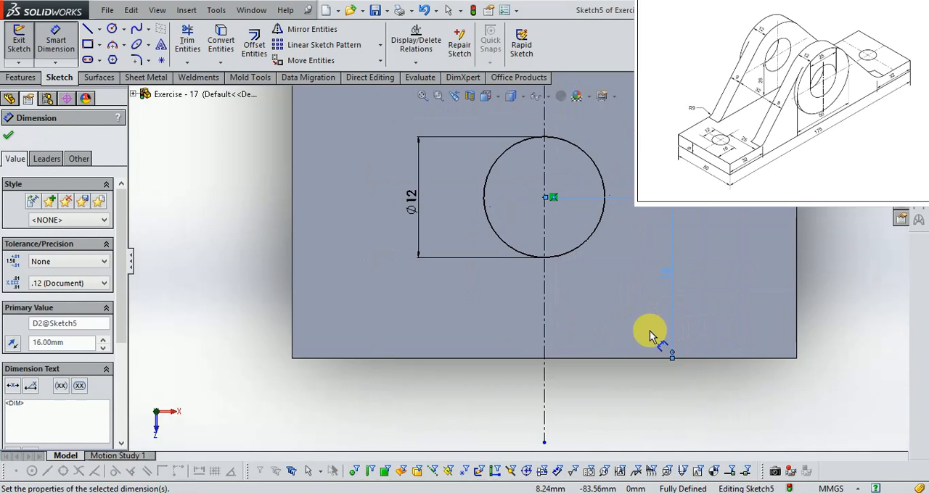
{"action": "key", "text": "Escape"}
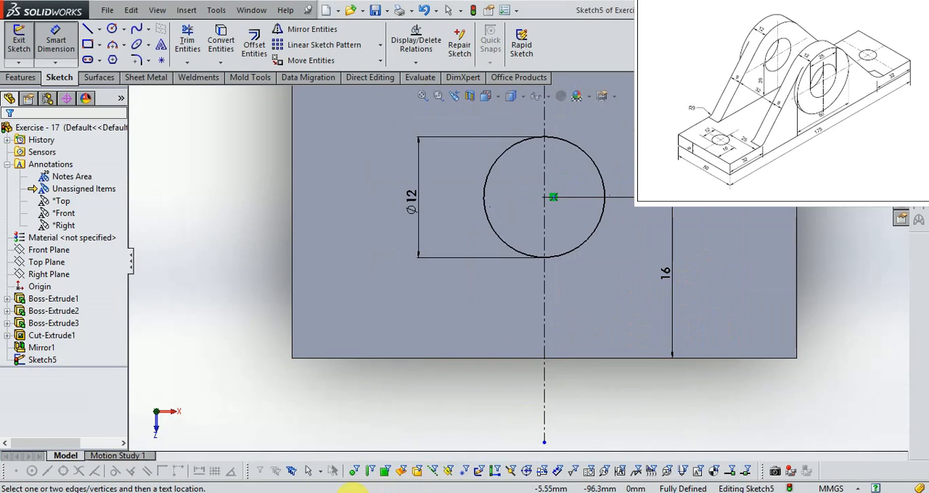
{"action": "left_click", "coordinate": [264, 492]}
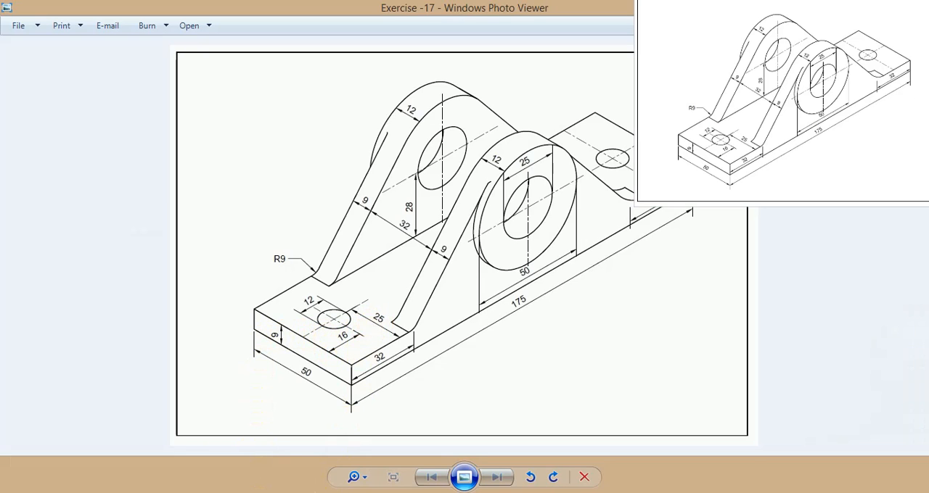
{"action": "left_click", "coordinate": [332, 492]}
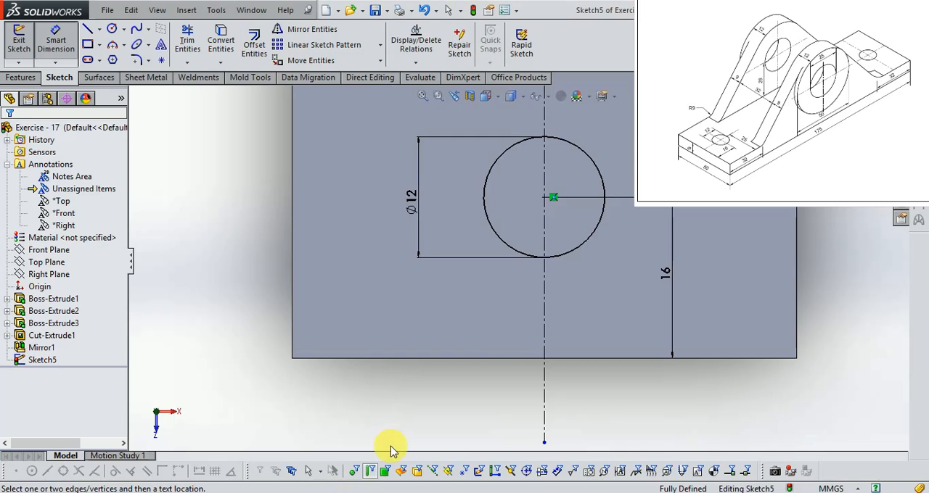
- Add a driven dimension from the centerline to the base plate's long side edge and close the hole sketch
{"action": "left_click", "coordinate": [544, 308]}
{"action": "left_click", "coordinate": [797, 279]}
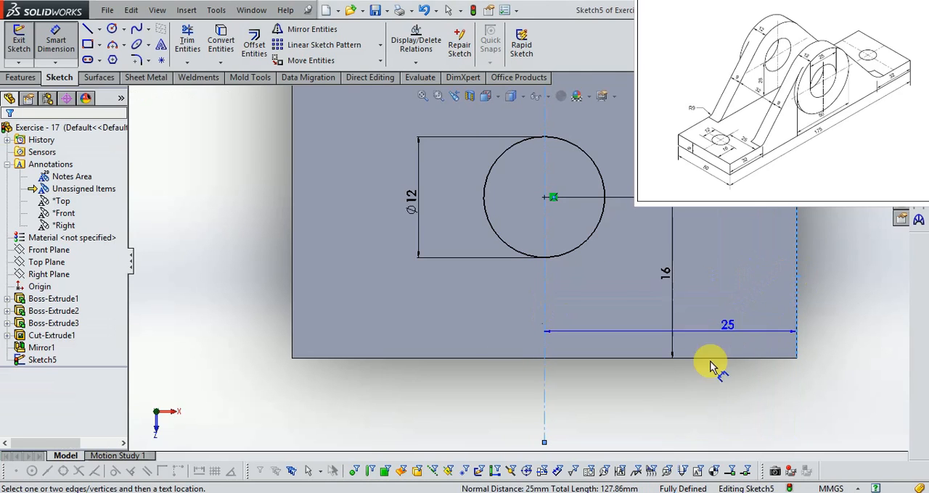
{"action": "scroll", "coordinate": [733, 363], "scroll_direction": "down", "scroll_amount": 3}
{"action": "left_click", "coordinate": [690, 403]}
{"action": "left_click", "coordinate": [538, 248]}
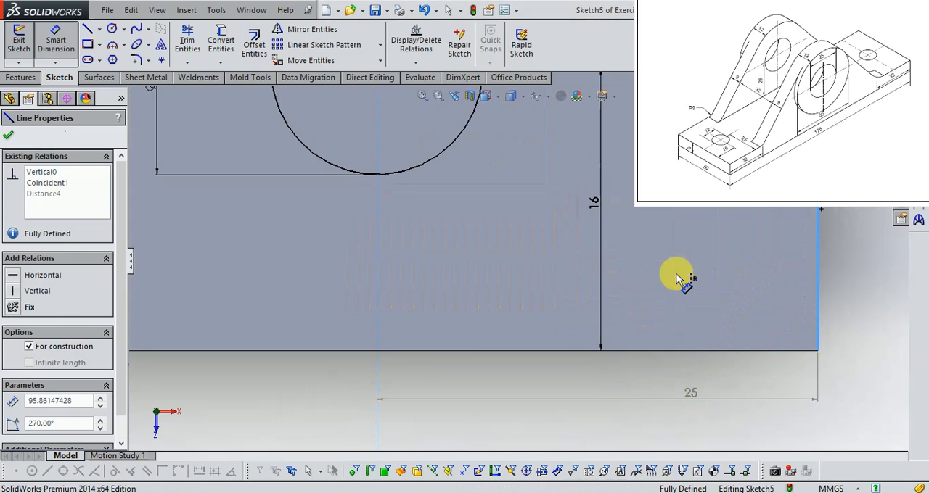
{"action": "scroll", "coordinate": [682, 319], "scroll_direction": "up", "scroll_amount": 2}
{"action": "left_click_drag", "start_coordinate": [642, 354], "coordinate": [600, 370]}
{"action": "left_click", "coordinate": [753, 312]}
{"action": "scroll", "coordinate": [606, 383], "scroll_direction": "up", "scroll_amount": 4}
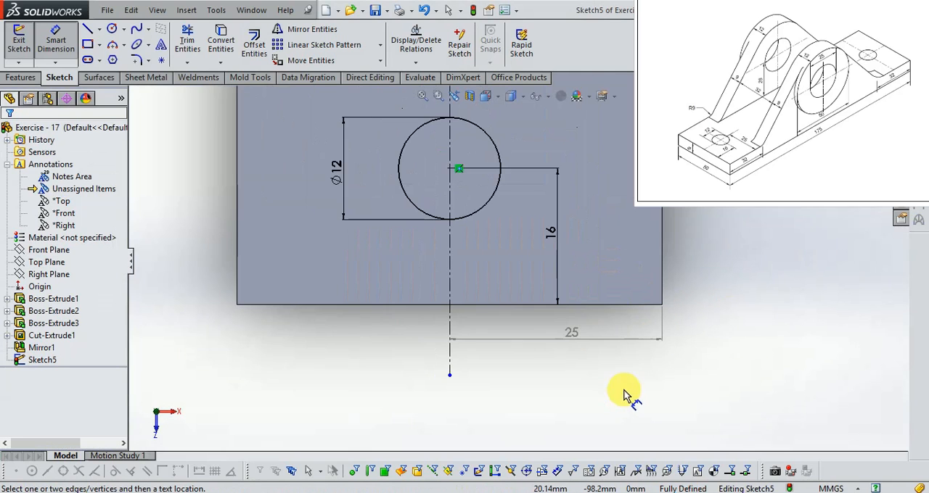
{"action": "scroll", "coordinate": [642, 374], "scroll_direction": "up", "scroll_amount": 2}
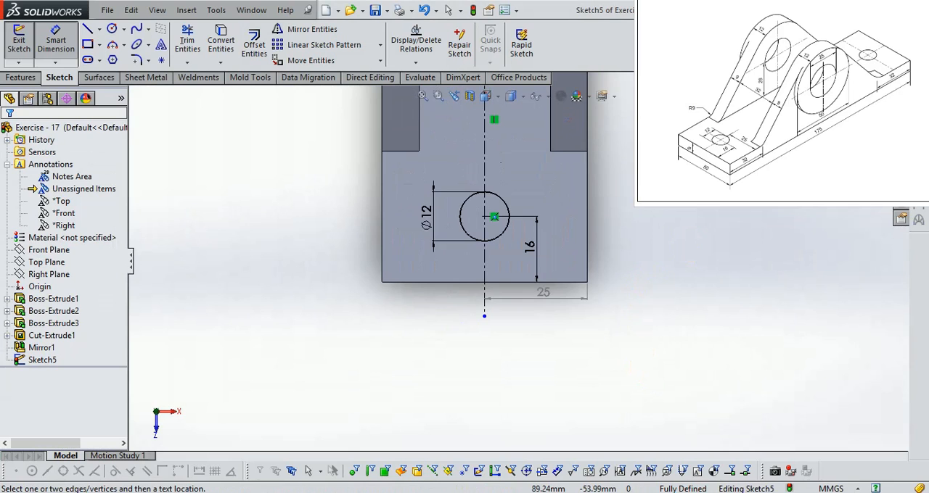
{"action": "key", "text": "f"}
{"action": "left_click", "coordinate": [889, 108]}
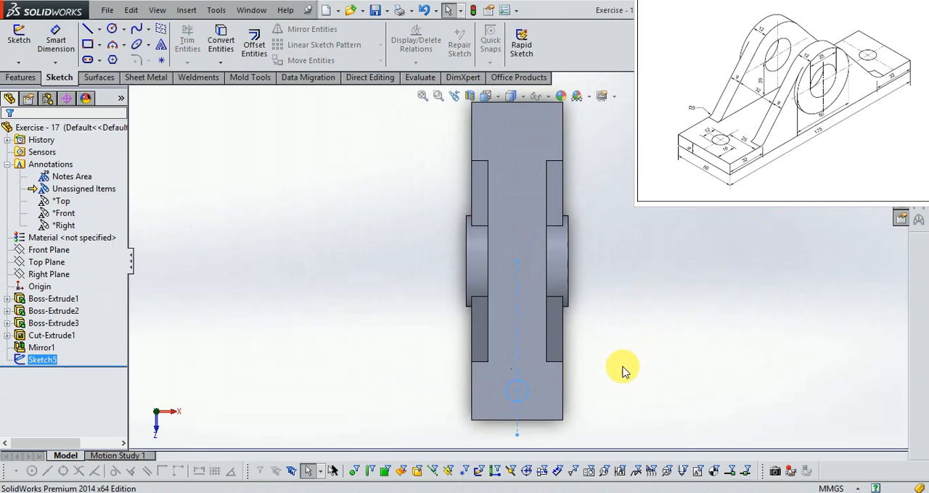
- Cut the 12 mm circle 9 mm deep with a blind Extruded Cut through the base plate
{"action": "middle_click_drag", "start_coordinate": [616, 367], "coordinate": [578, 240]}
{"action": "left_click", "coordinate": [487, 96]}
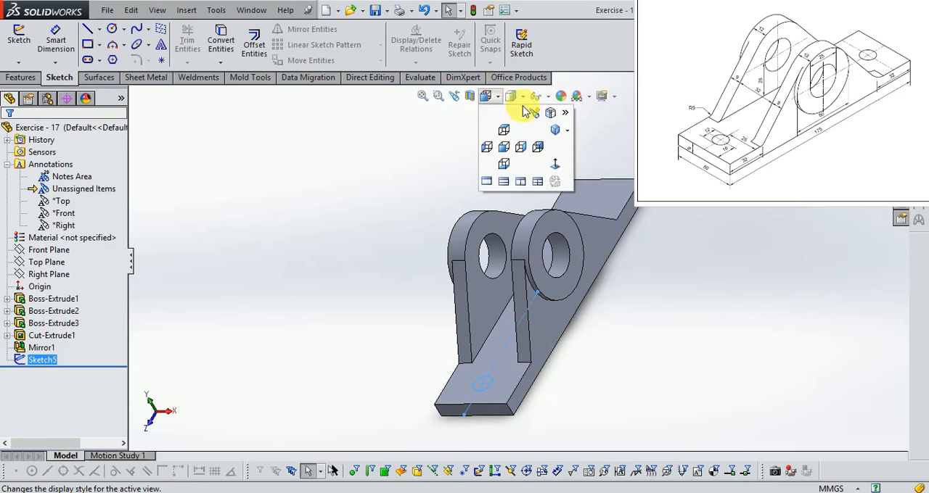
{"action": "left_click", "coordinate": [555, 129]}
{"action": "scroll", "coordinate": [399, 376], "scroll_direction": "down", "scroll_amount": 6}
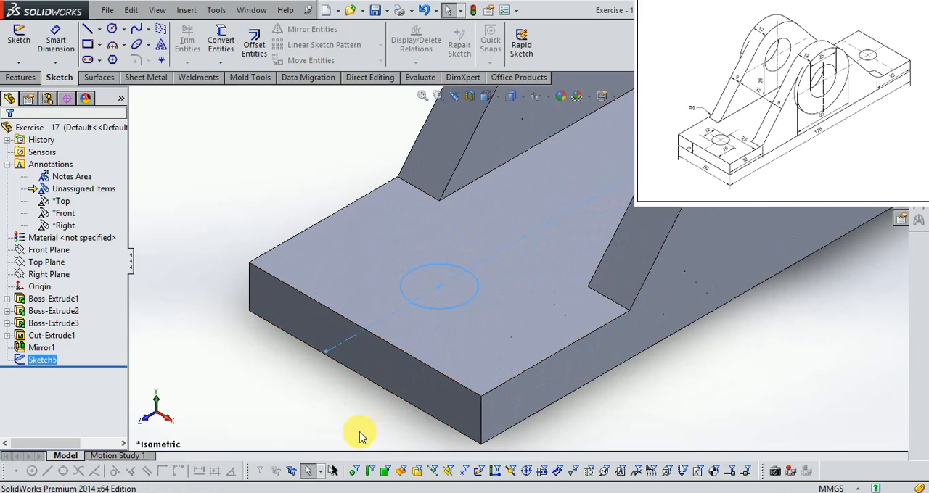
{"action": "left_click", "coordinate": [20, 78]}
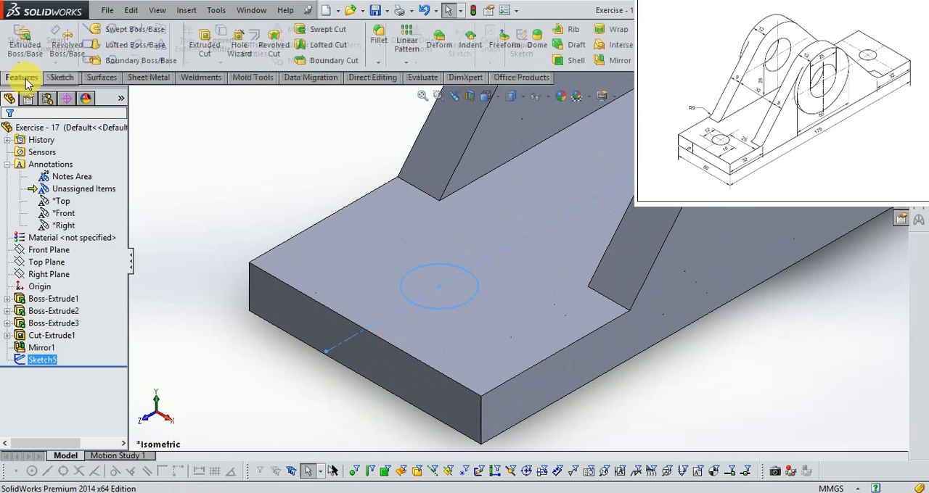
{"action": "left_click", "coordinate": [206, 50]}
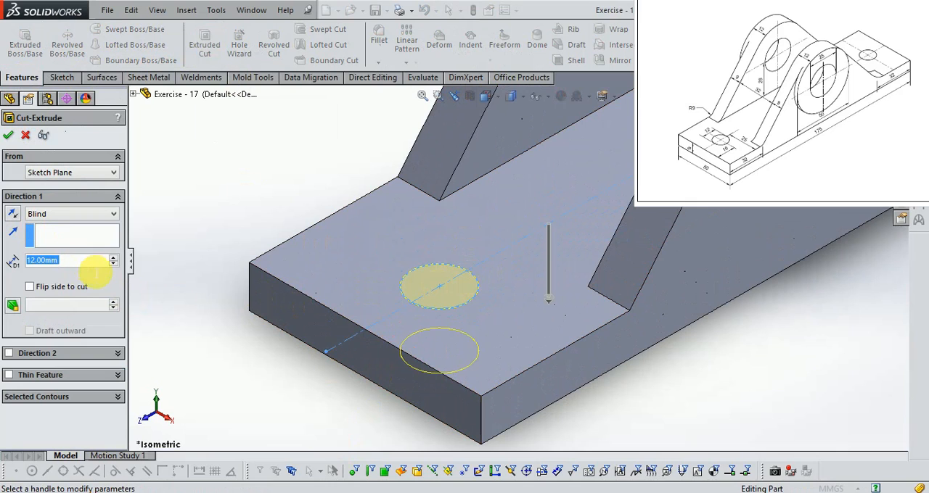
{"action": "type", "text": "9"}
{"action": "key", "text": "Return"}
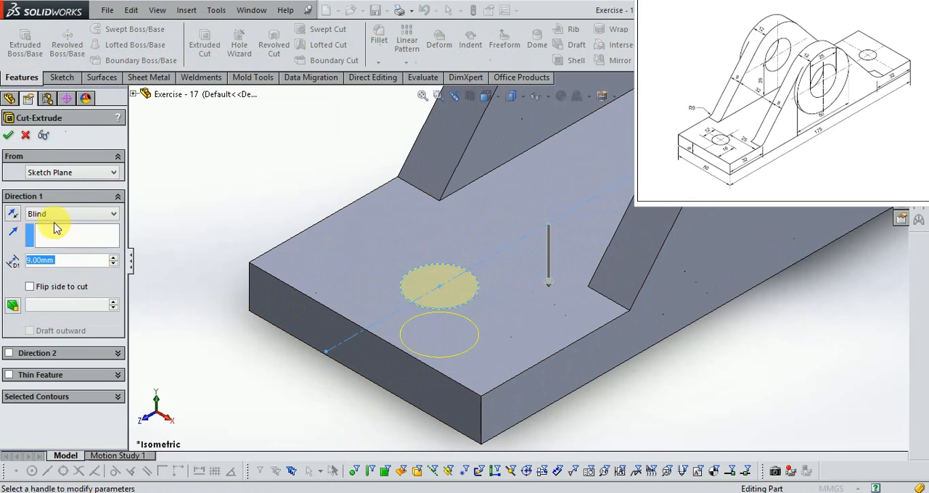
{"action": "key", "text": "Return"}
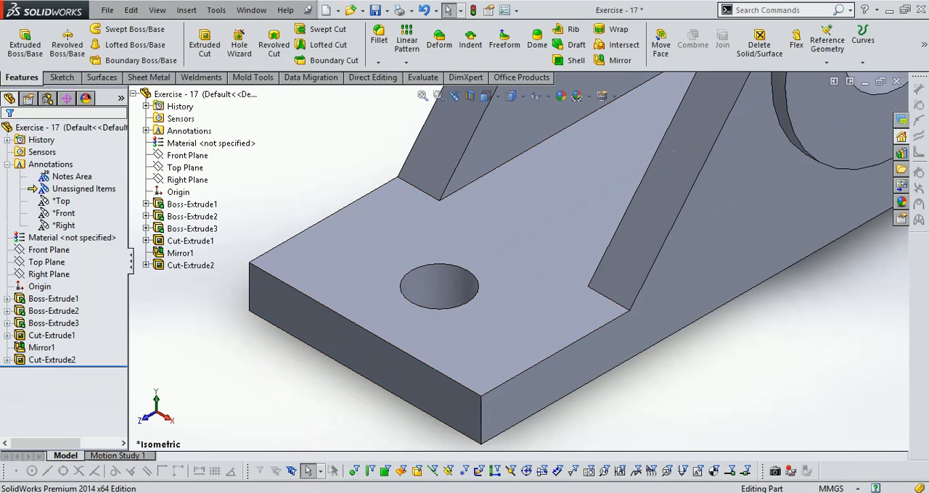
- Check the reference drawing and mirror the base plate's 12 mm hole cut about the Front Plane
{"action": "key", "text": "alt+Tab"}
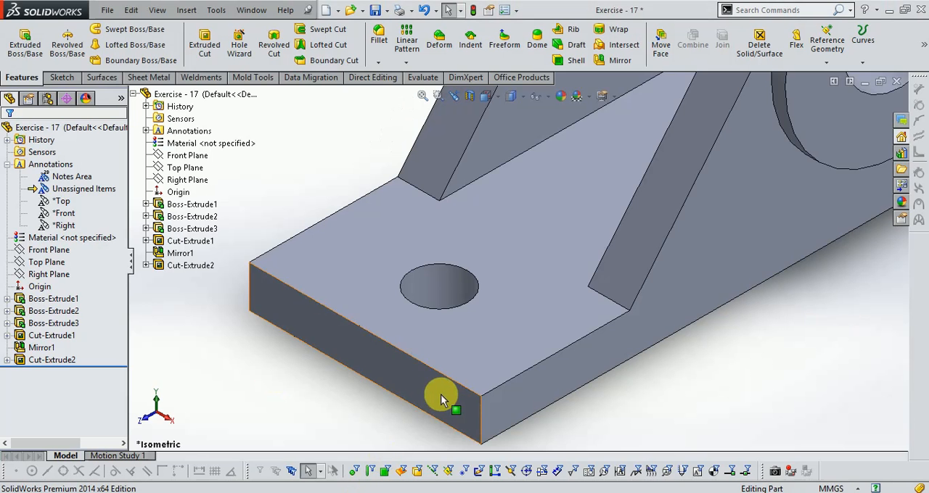
{"action": "scroll", "coordinate": [424, 389], "scroll_direction": "up", "scroll_amount": 3}
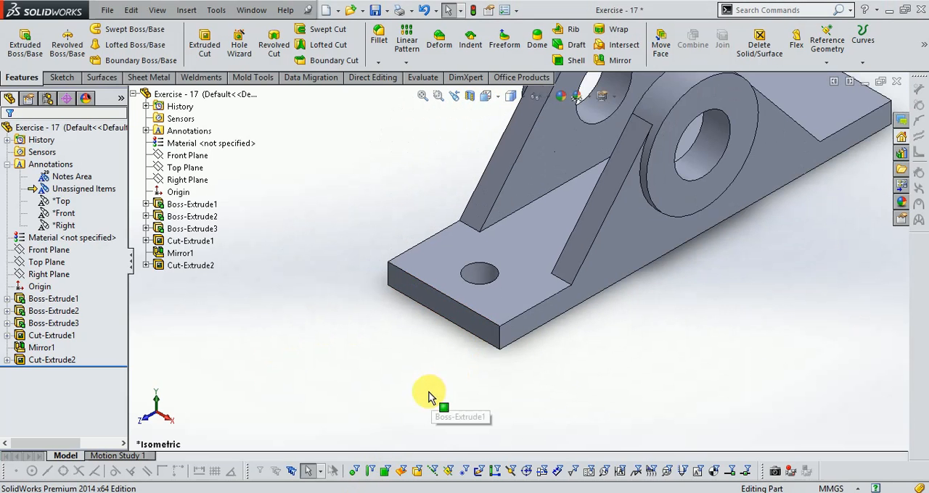
{"action": "scroll", "coordinate": [653, 145], "scroll_direction": "down", "scroll_amount": 3}
{"action": "left_click", "coordinate": [615, 60]}
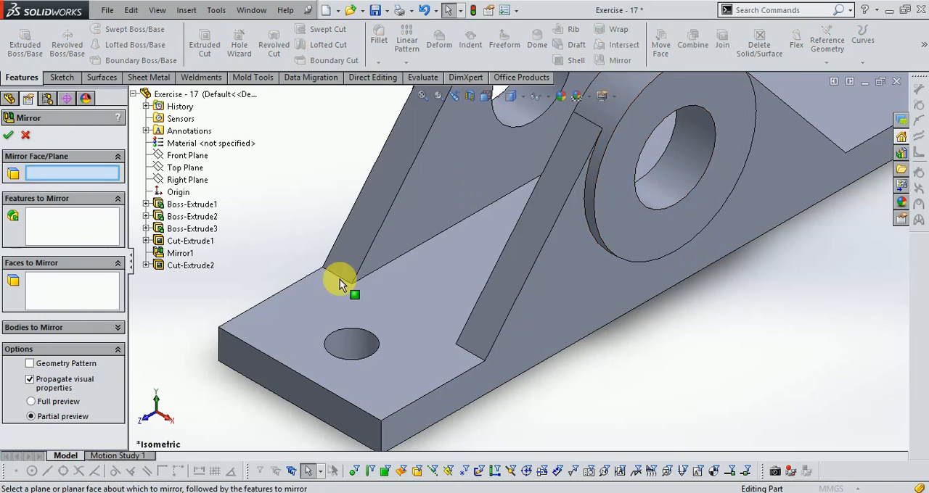
{"action": "scroll", "coordinate": [336, 344], "scroll_direction": "up", "scroll_amount": 3}
{"action": "scroll", "coordinate": [701, 114], "scroll_direction": "down", "scroll_amount": 2}
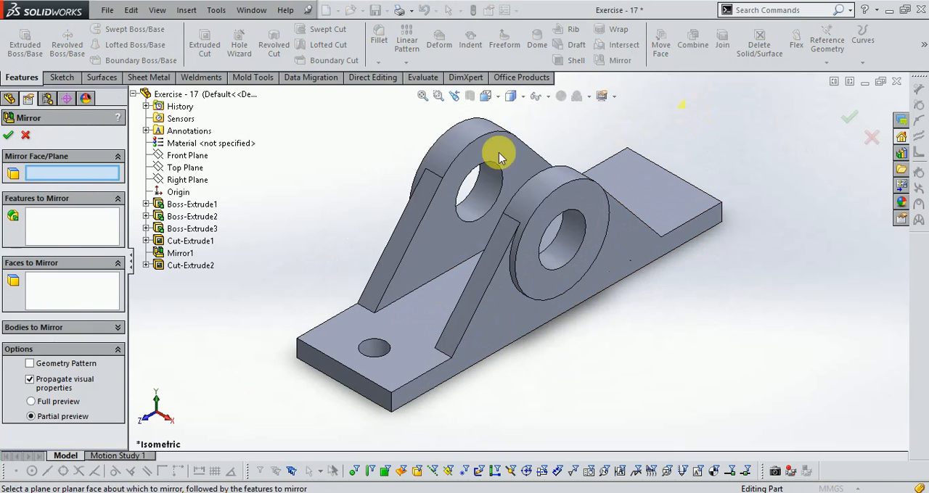
{"action": "left_click", "coordinate": [82, 229]}
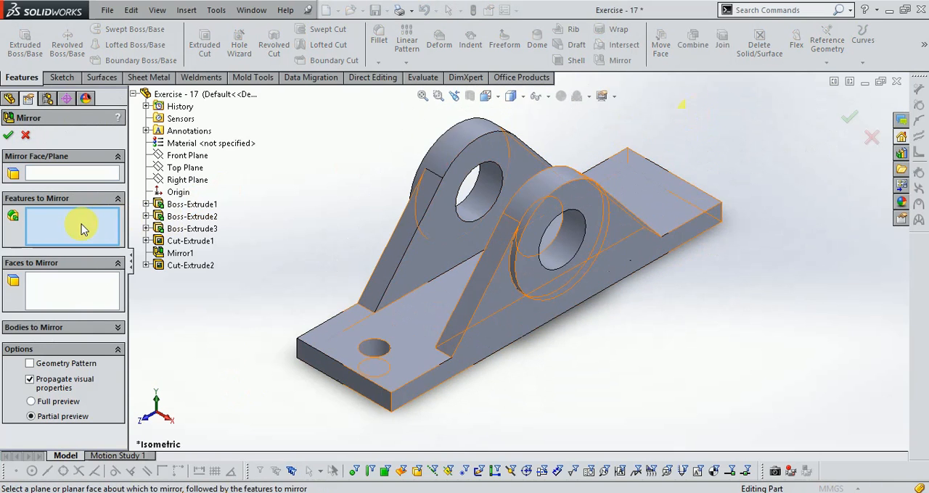
{"action": "left_click", "coordinate": [371, 349]}
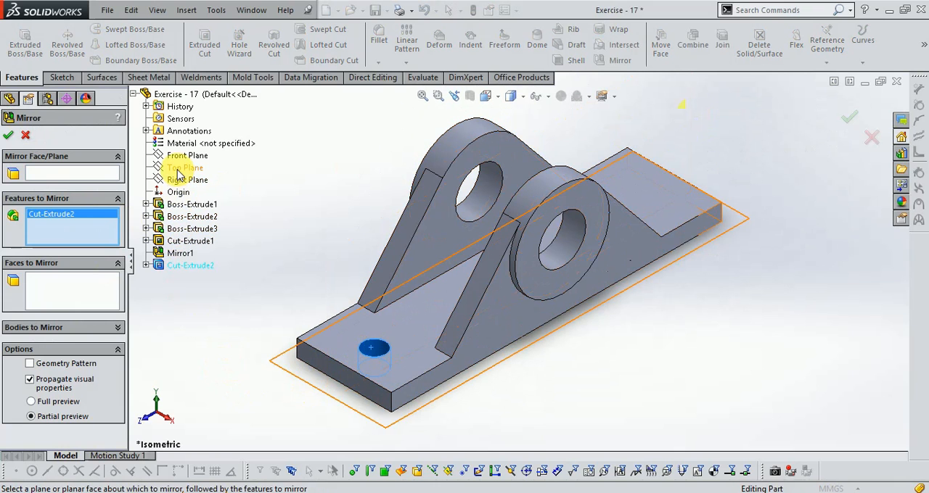
{"action": "left_click", "coordinate": [64, 174]}
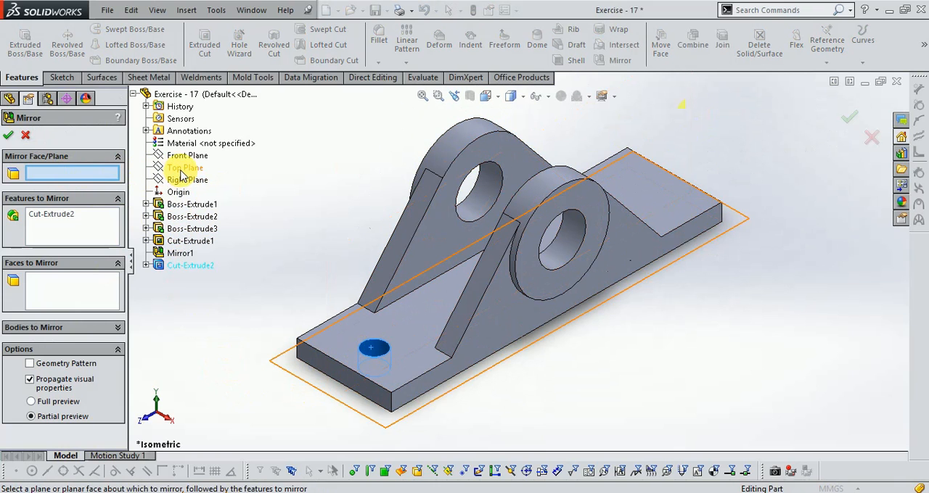
{"action": "left_click", "coordinate": [182, 156]}
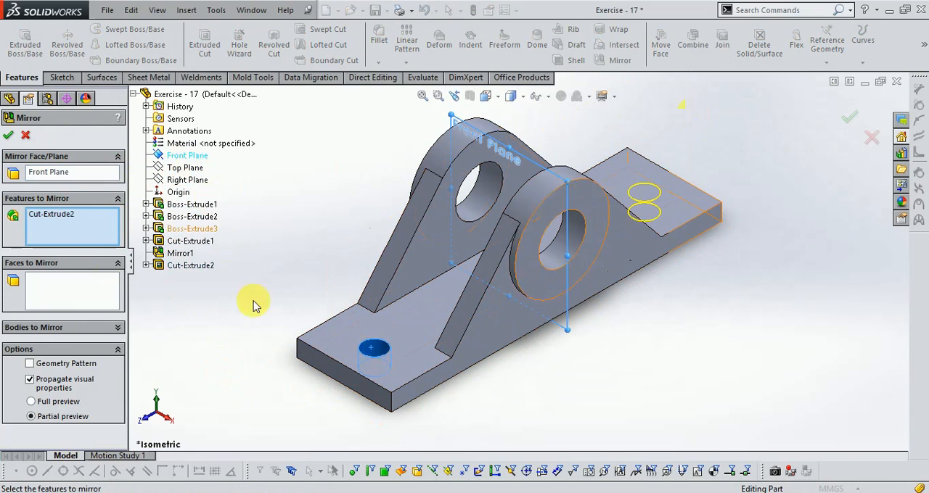
{"action": "left_click", "coordinate": [856, 120]}
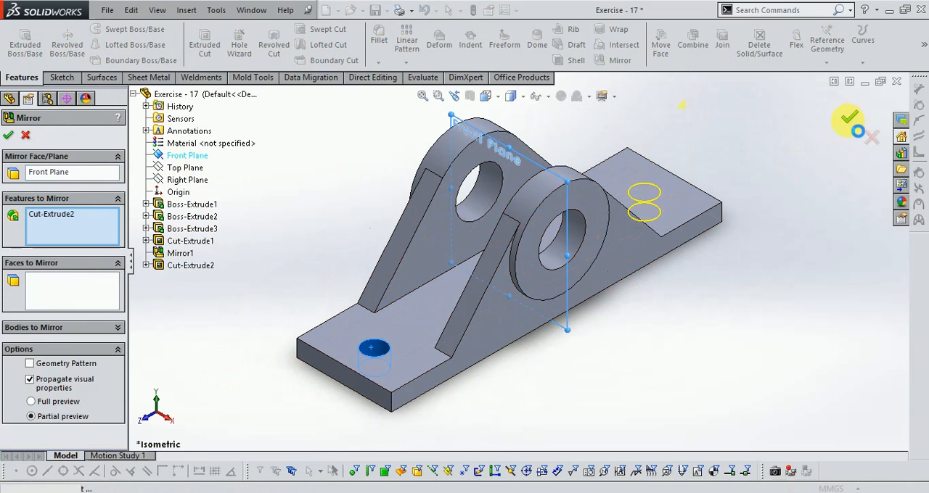
{"action": "middle_click_drag", "start_coordinate": [701, 288], "coordinate": [668, 234]}
{"action": "scroll", "coordinate": [585, 207], "scroll_direction": "down", "scroll_amount": 3}
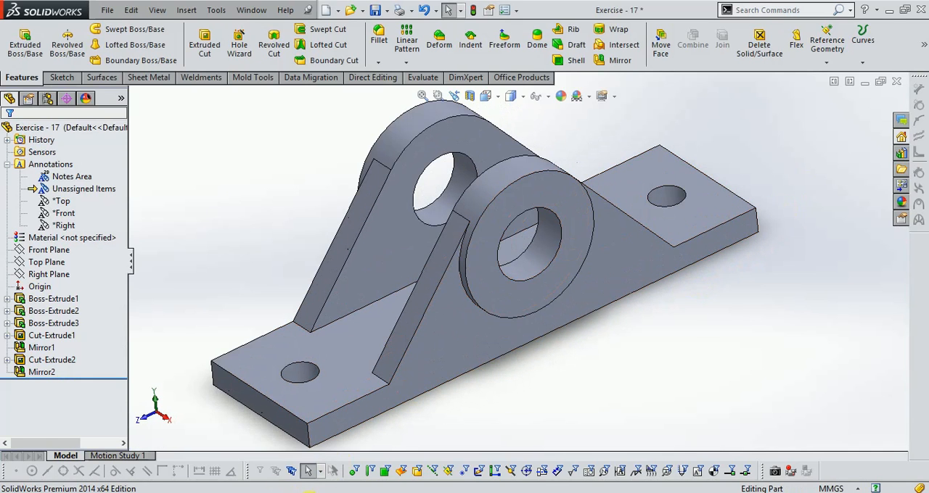
- Fillet the four edges where the supports' sloped faces meet the base plate with a constant 9 mm radius
{"action": "left_click", "coordinate": [269, 492]}
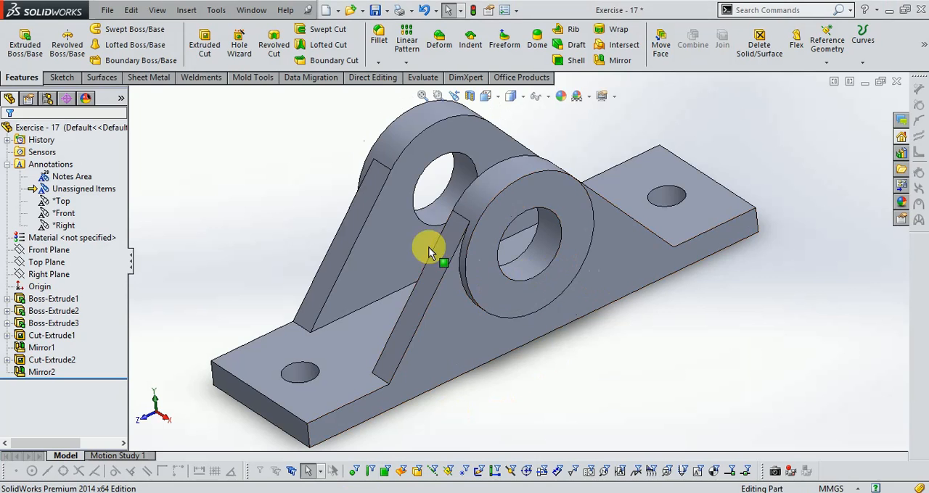
{"action": "left_click", "coordinate": [379, 37]}
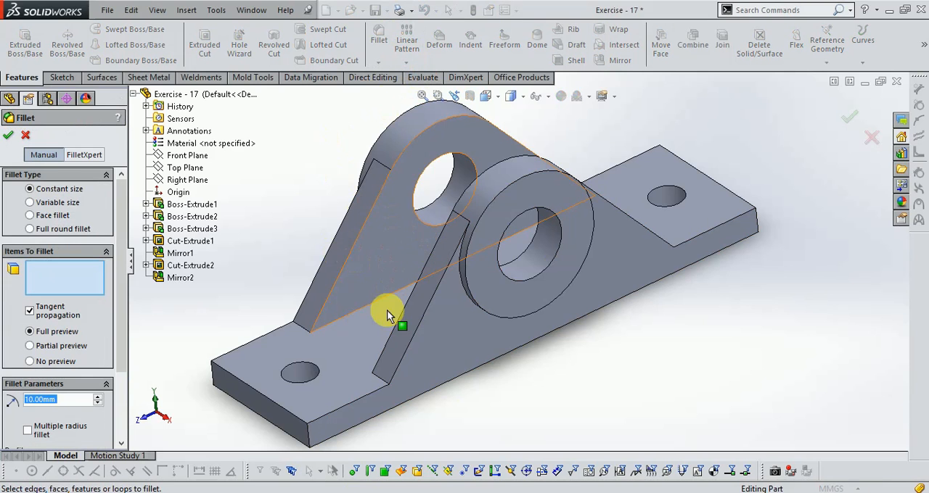
{"action": "scroll", "coordinate": [385, 326], "scroll_direction": "down", "scroll_amount": 4}
{"action": "left_click", "coordinate": [412, 355]}
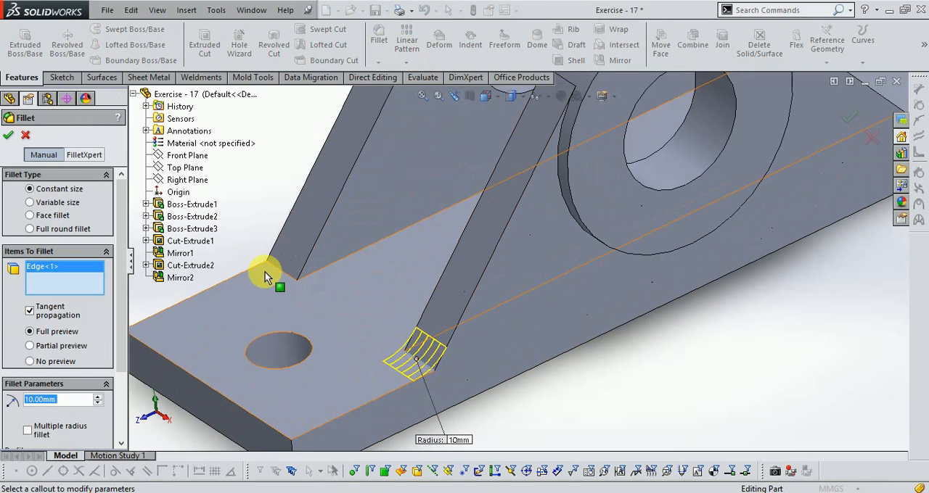
{"action": "left_click", "coordinate": [278, 270]}
{"action": "scroll", "coordinate": [286, 307], "scroll_direction": "up", "scroll_amount": 5}
{"action": "middle_click_drag", "start_coordinate": [743, 255], "coordinate": [711, 278]}
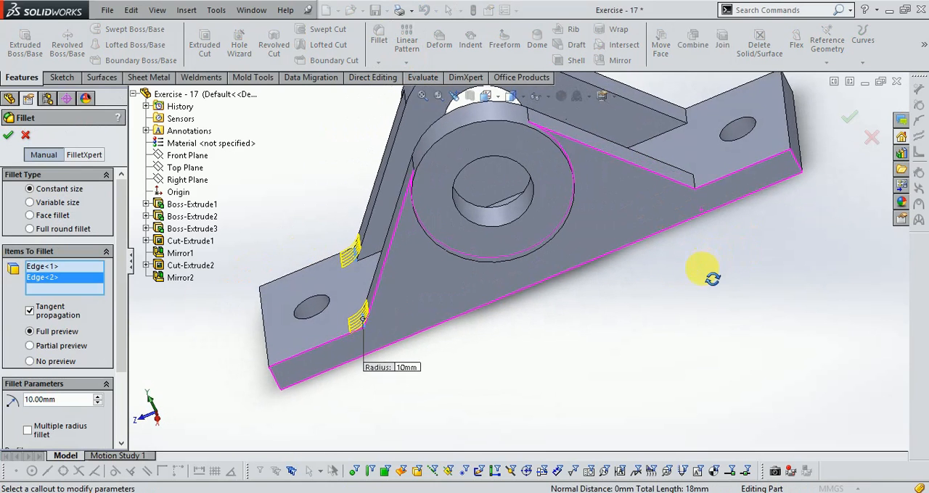
{"action": "left_click", "coordinate": [688, 118]}
{"action": "left_click", "coordinate": [690, 178]}
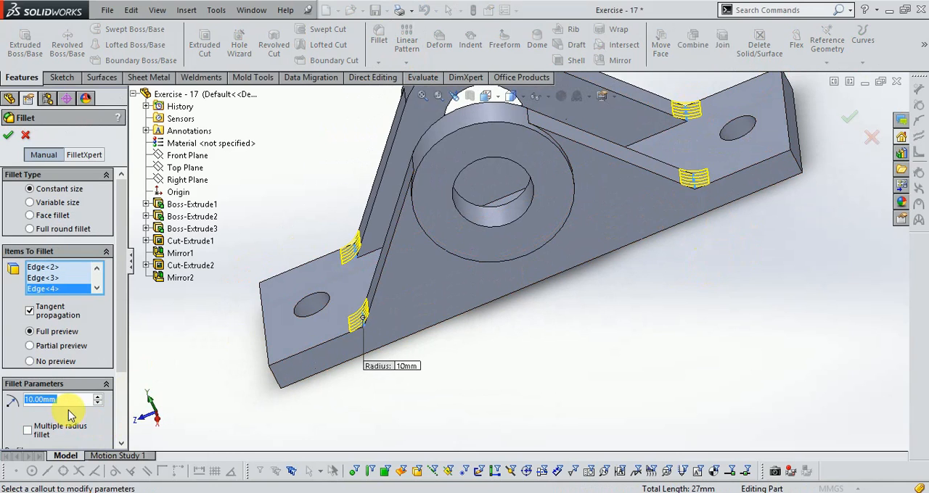
{"action": "type", "text": "9"}
{"action": "key", "text": "Return"}
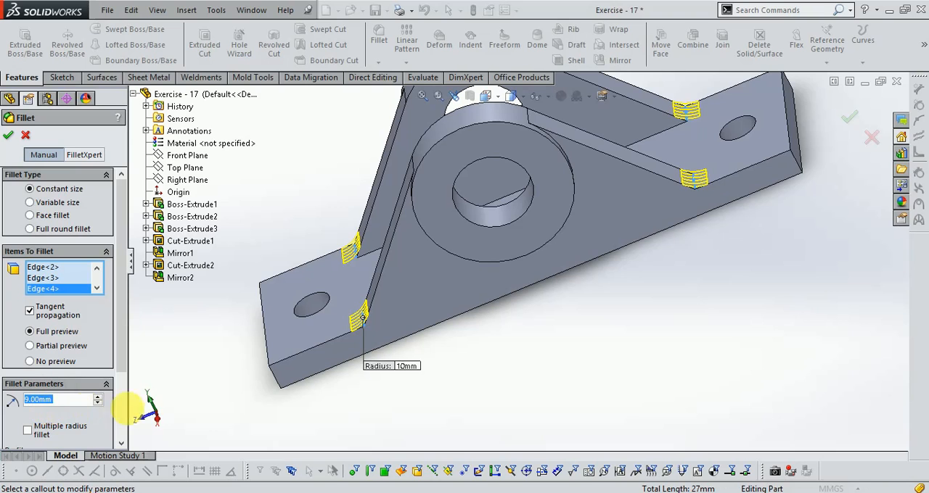
{"action": "left_click", "coordinate": [8, 136]}
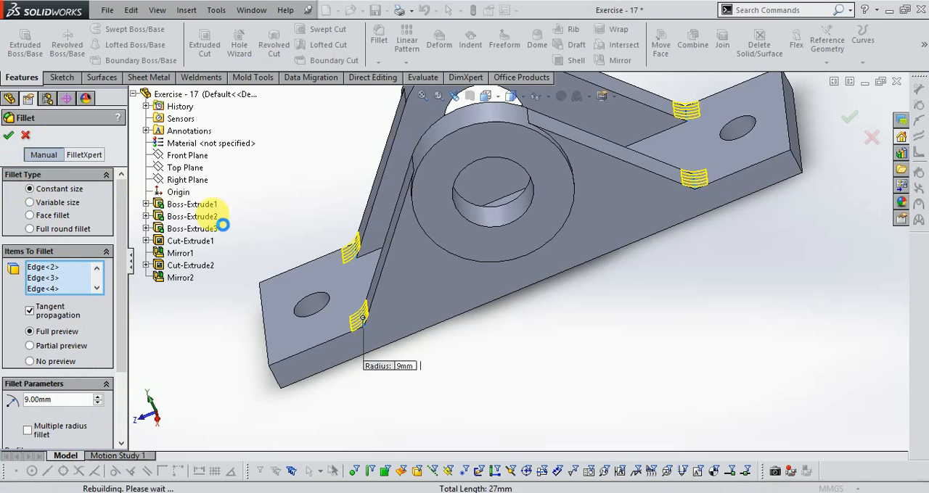
- Show the part in isometric view and apply a medium blue basic color to the whole bracket
{"action": "scroll", "coordinate": [527, 332], "scroll_direction": "up", "scroll_amount": 2}
{"action": "middle_click_drag", "start_coordinate": [518, 342], "coordinate": [514, 166]}
{"action": "left_click", "coordinate": [489, 96]}
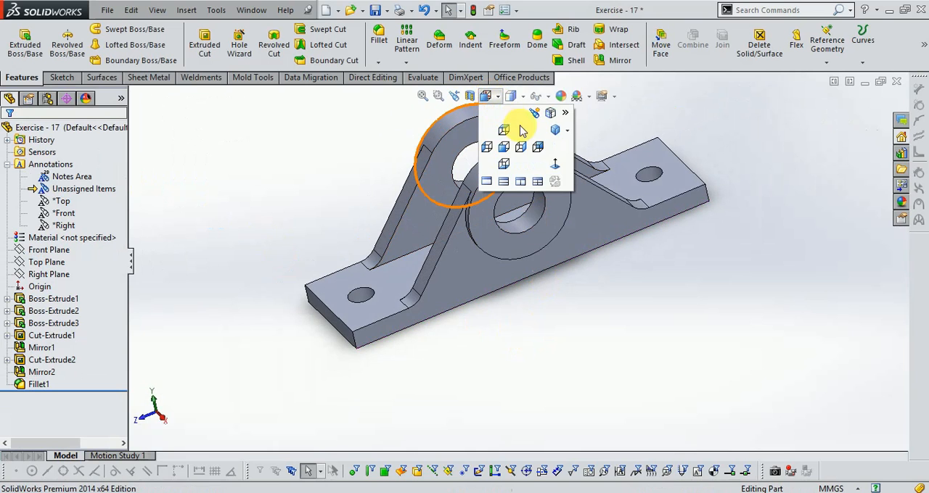
{"action": "left_click", "coordinate": [551, 131]}
{"action": "scroll", "coordinate": [593, 276], "scroll_direction": "down", "scroll_amount": 2}
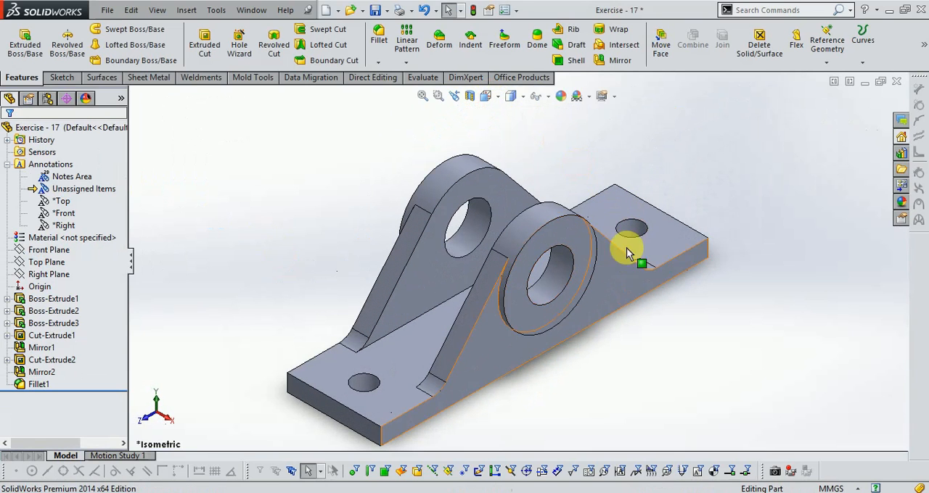
{"action": "left_click", "coordinate": [561, 100]}
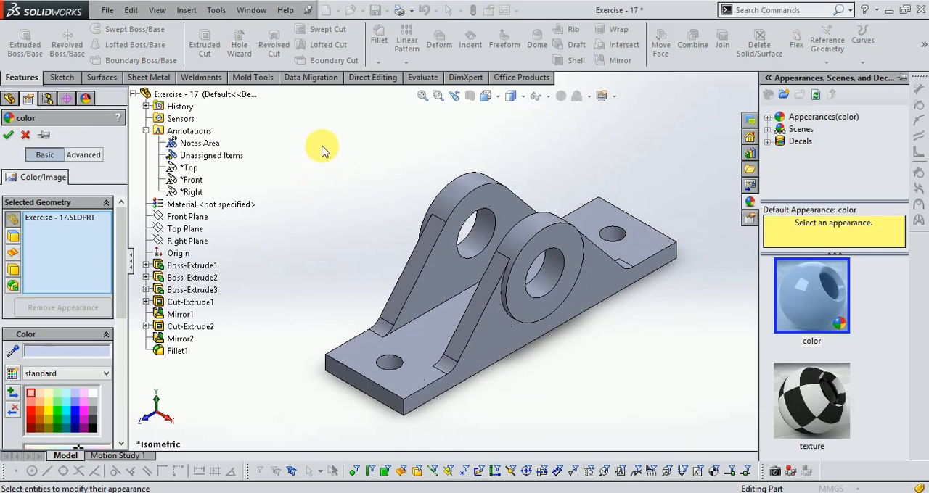
{"action": "left_click_drag", "start_coordinate": [294, 144], "coordinate": [719, 440]}
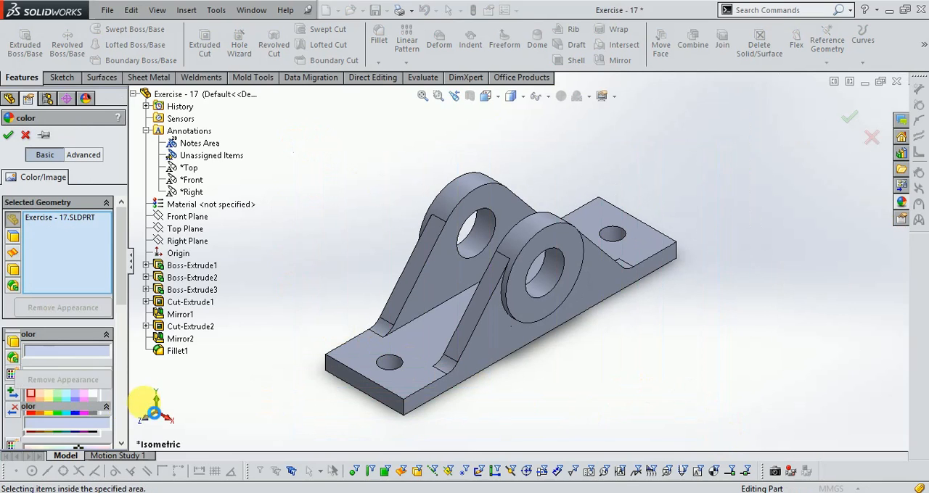
{"action": "left_click", "coordinate": [50, 352]}
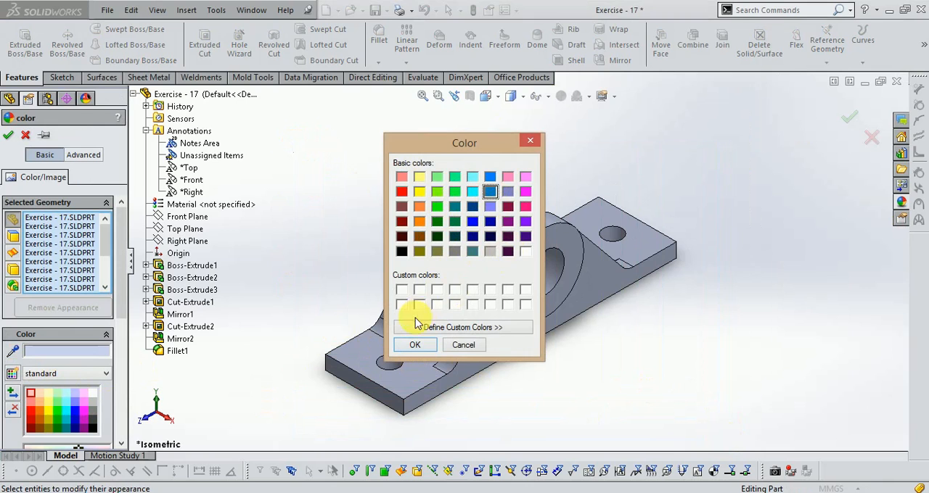
{"action": "left_click", "coordinate": [413, 346]}
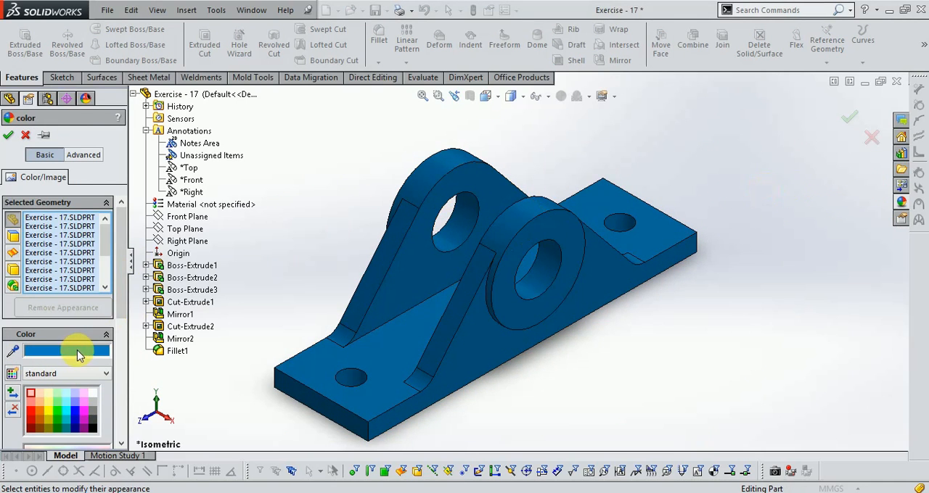
- Apply a custom teal color with hue 124, saturation 194 and luminance 90 to the whole bracket
{"action": "left_click", "coordinate": [80, 353]}
{"action": "left_click", "coordinate": [433, 328]}
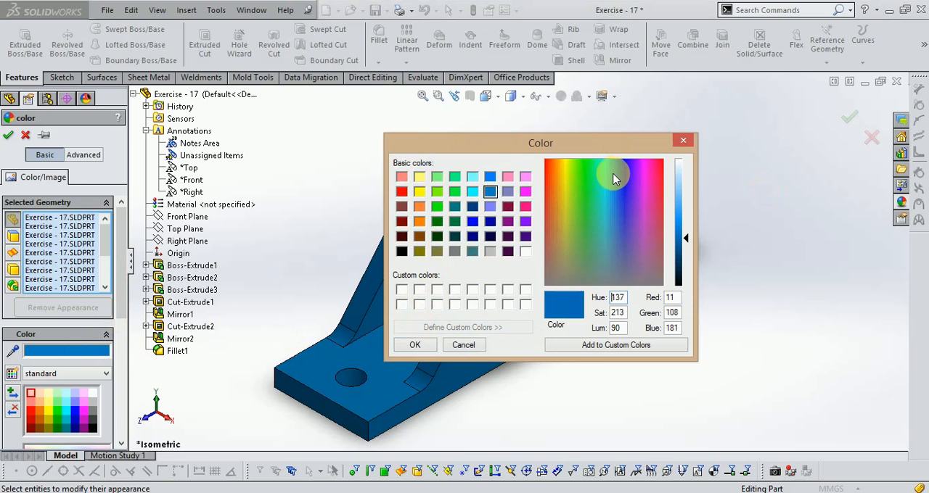
{"action": "left_click", "coordinate": [607, 183]}
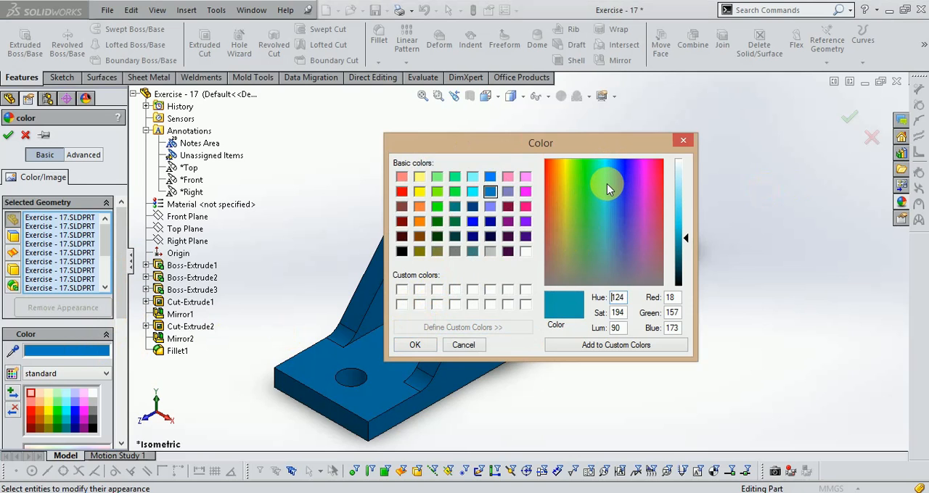
{"action": "left_click", "coordinate": [428, 346]}
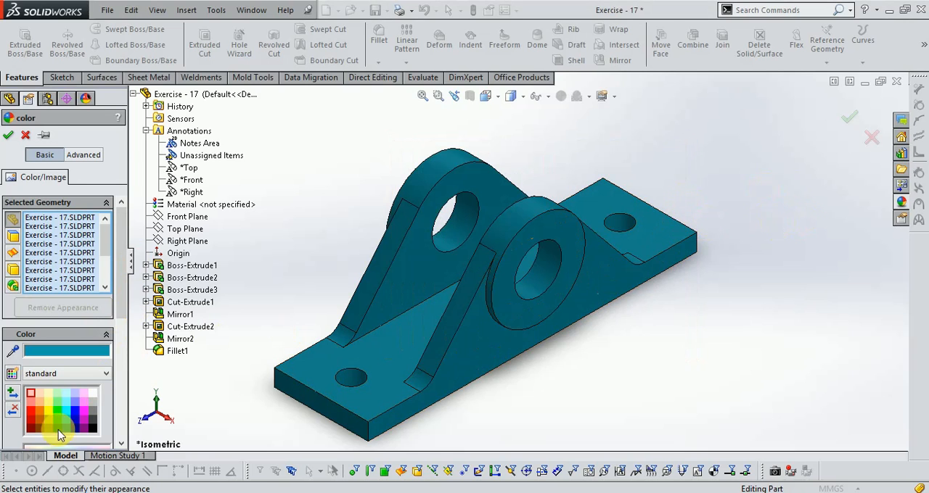
- Recolor the bracket with the medium blue basic color of hue 133 and saturation 240, brightened to luminance 123
{"action": "left_click", "coordinate": [64, 353]}
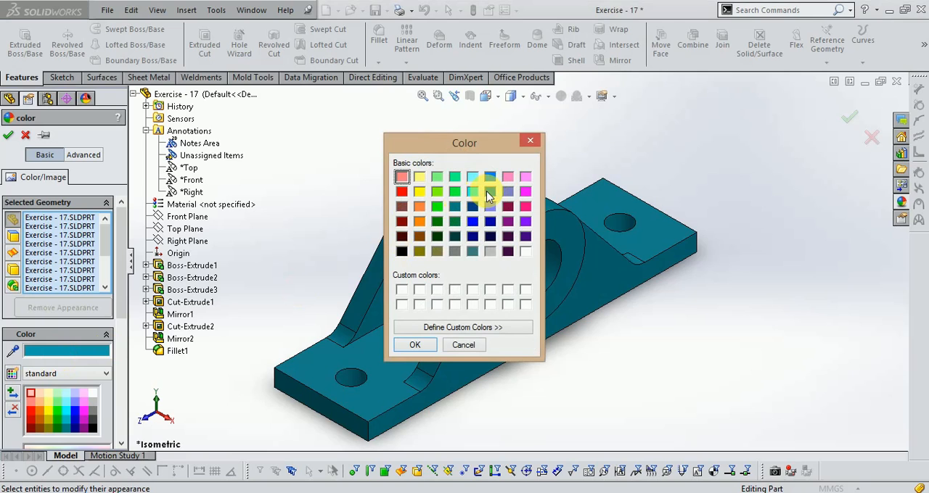
{"action": "left_click", "coordinate": [433, 333]}
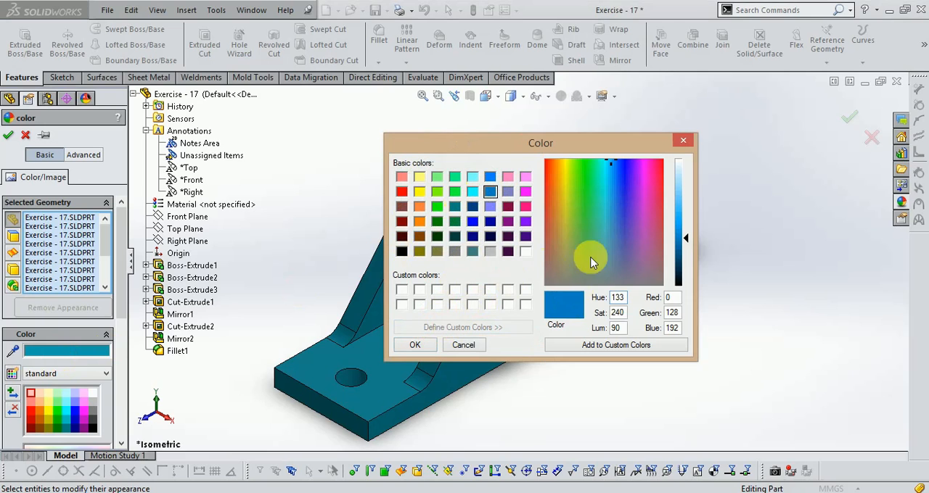
{"action": "left_click_drag", "start_coordinate": [688, 239], "coordinate": [688, 221]}
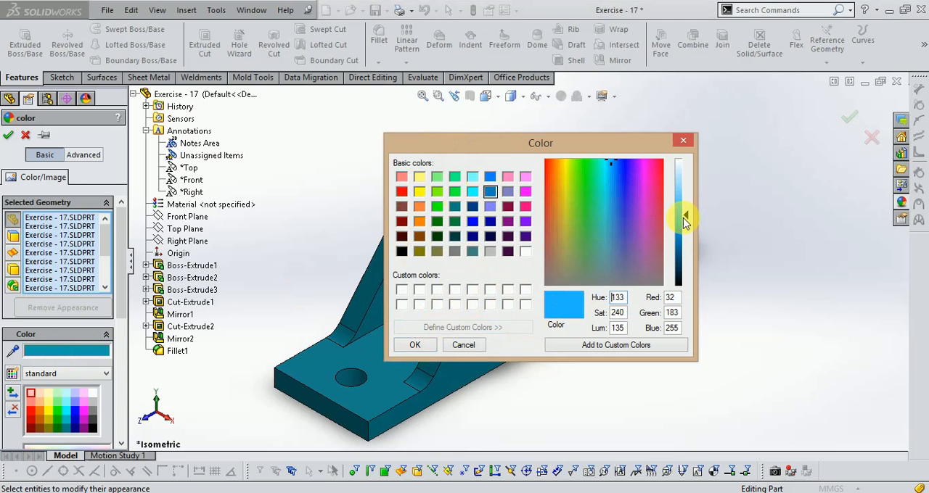
{"action": "left_click", "coordinate": [408, 345]}
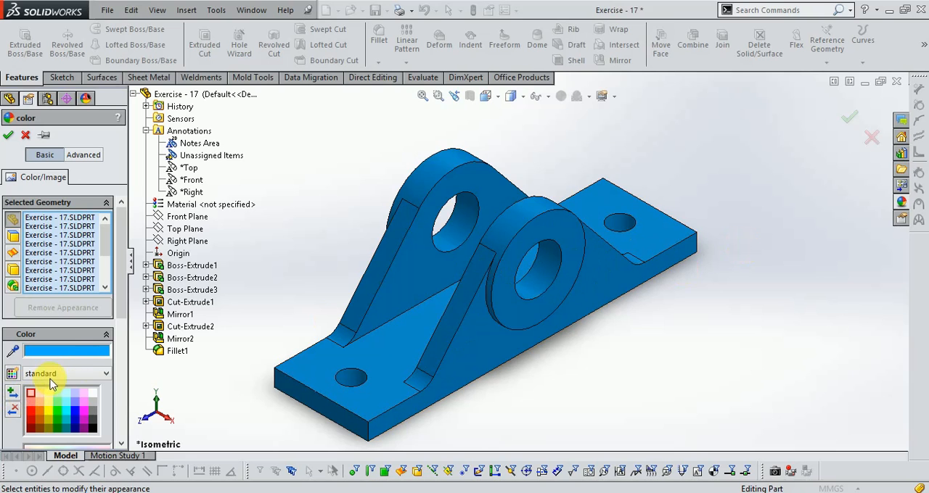
- Lighten the bracket's custom blue to luminance 144 (RGB 51, 189, 255) and accept the appearance
{"action": "left_click", "coordinate": [65, 353]}
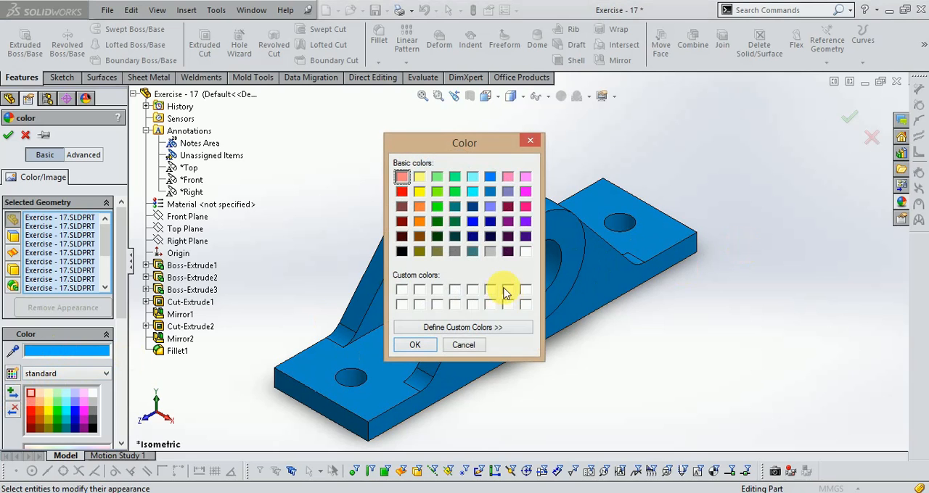
{"action": "left_click", "coordinate": [468, 328]}
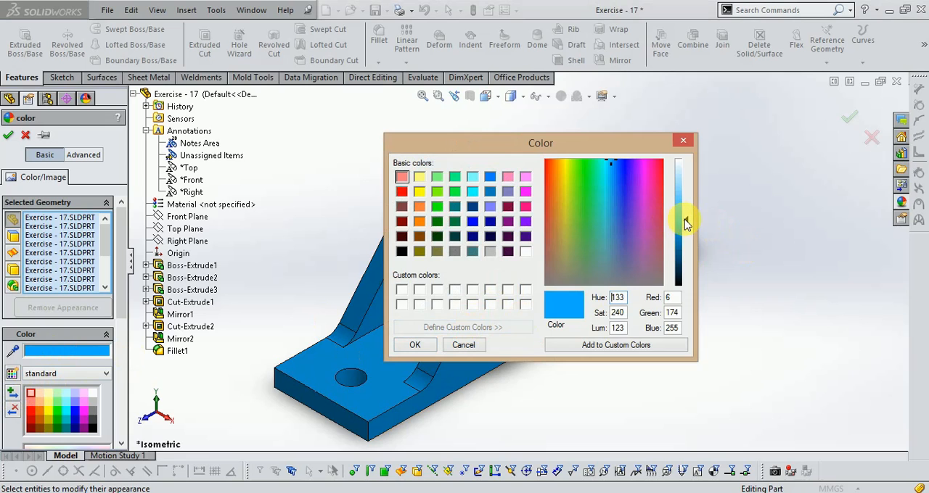
{"action": "left_click_drag", "start_coordinate": [687, 224], "coordinate": [685, 210]}
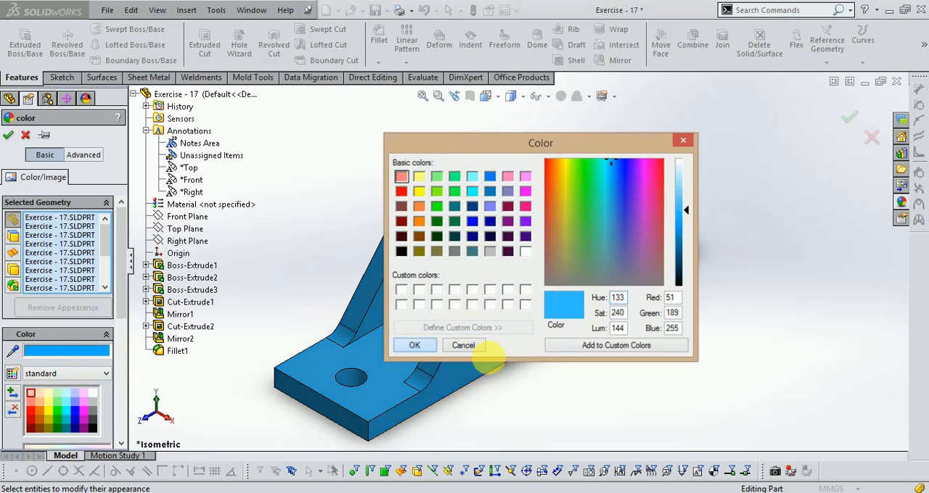
{"action": "left_click", "coordinate": [416, 345]}
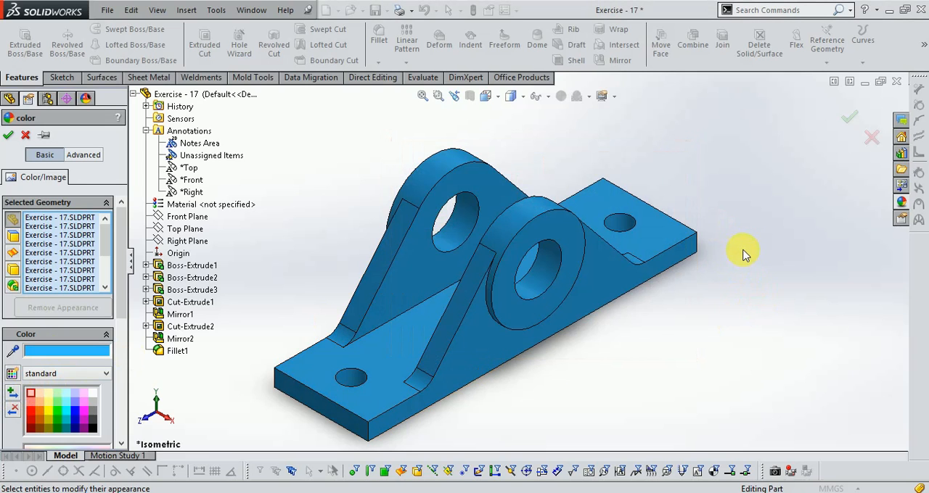
{"action": "left_click", "coordinate": [847, 119]}
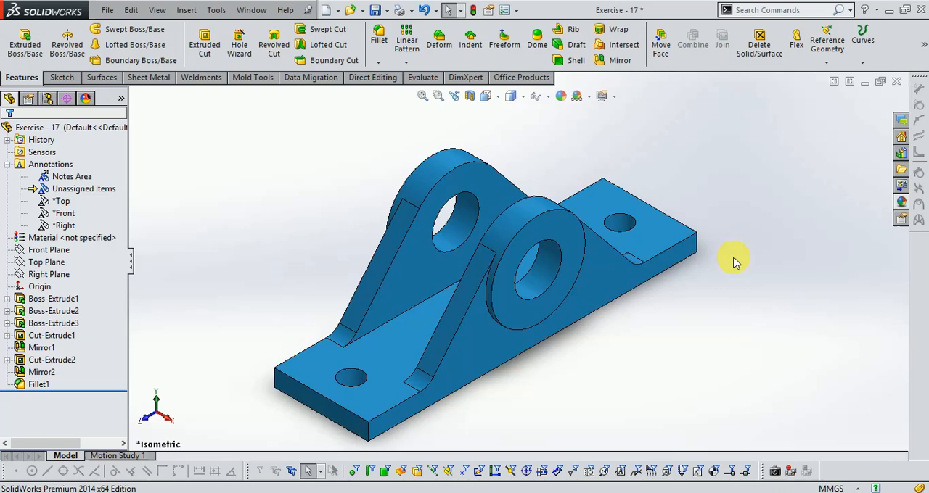
{"action": "scroll", "coordinate": [759, 259], "scroll_direction": "up", "scroll_amount": 1}
{"action": "scroll", "coordinate": [708, 262], "scroll_direction": "down", "scroll_amount": 1}
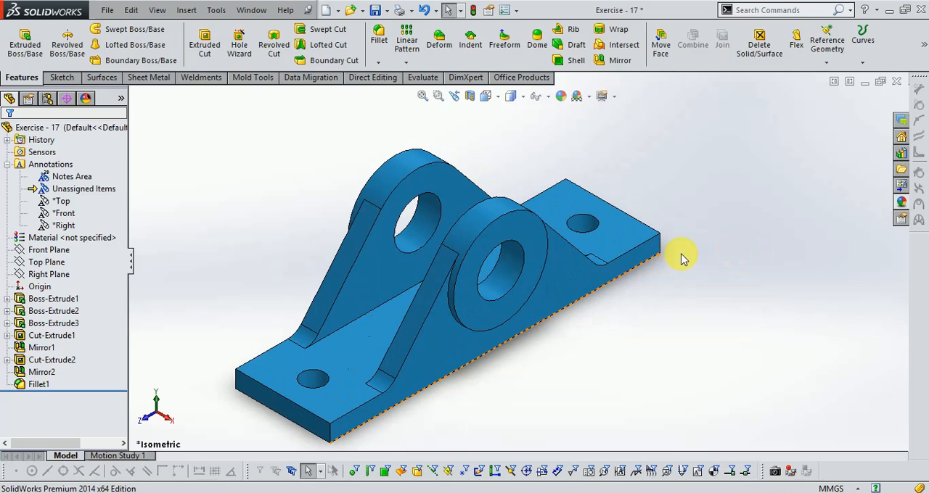